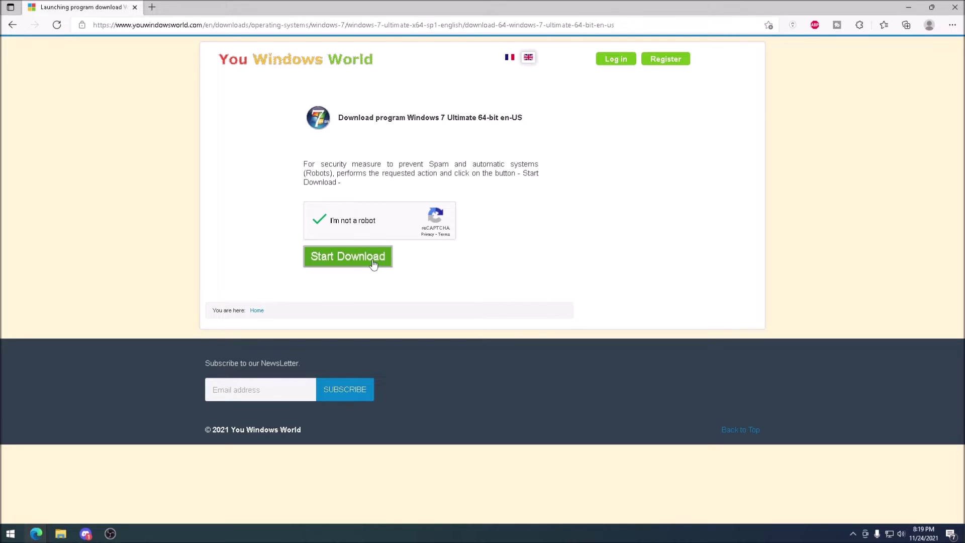
- Start the Windows 7 Ultimate 64-bit en-US ISO download from You Windows World
{"action": "left_click", "coordinate": [373, 263]}
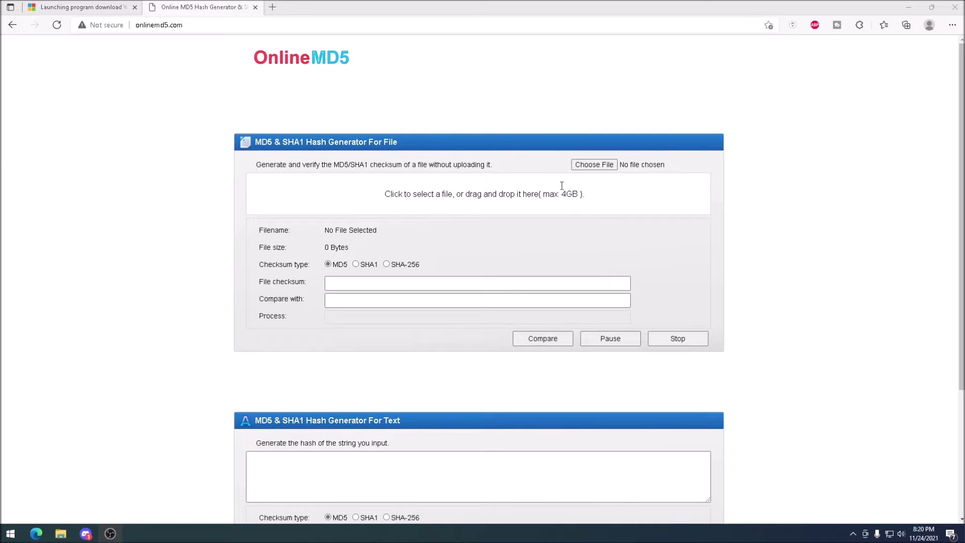
- Compute the MD5 of X17-59465.iso in OnlineMD5 and select the resulting checksum
{"action": "left_click", "coordinate": [587, 169]}
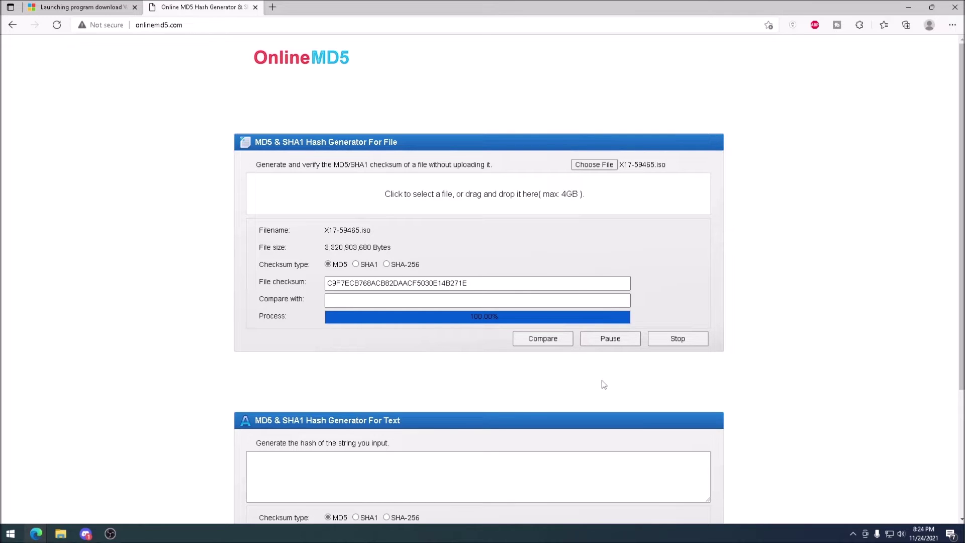
{"action": "left_click_drag", "start_coordinate": [468, 283], "coordinate": [327, 284]}
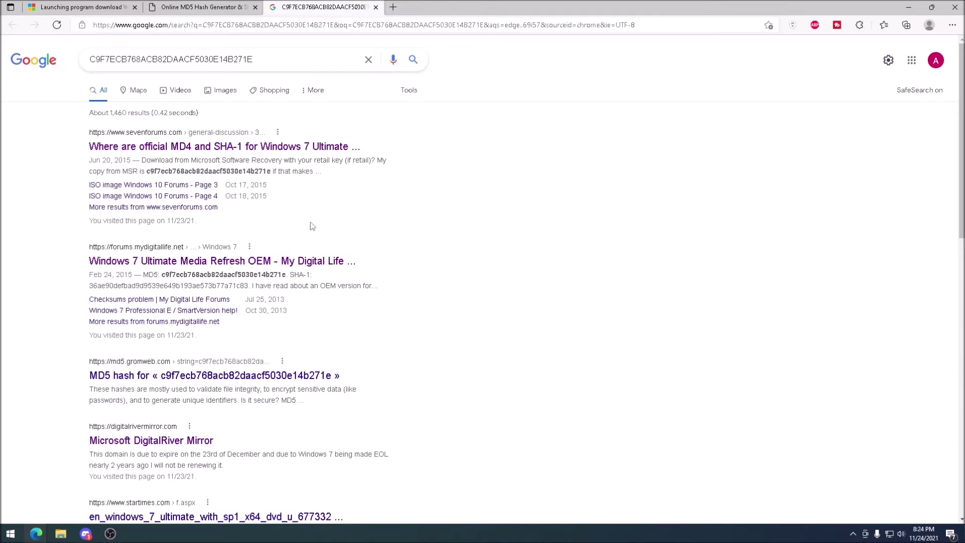
- Open the My Digital Life thread and search it for the copied MD5 hash
{"action": "left_click", "coordinate": [276, 262]}
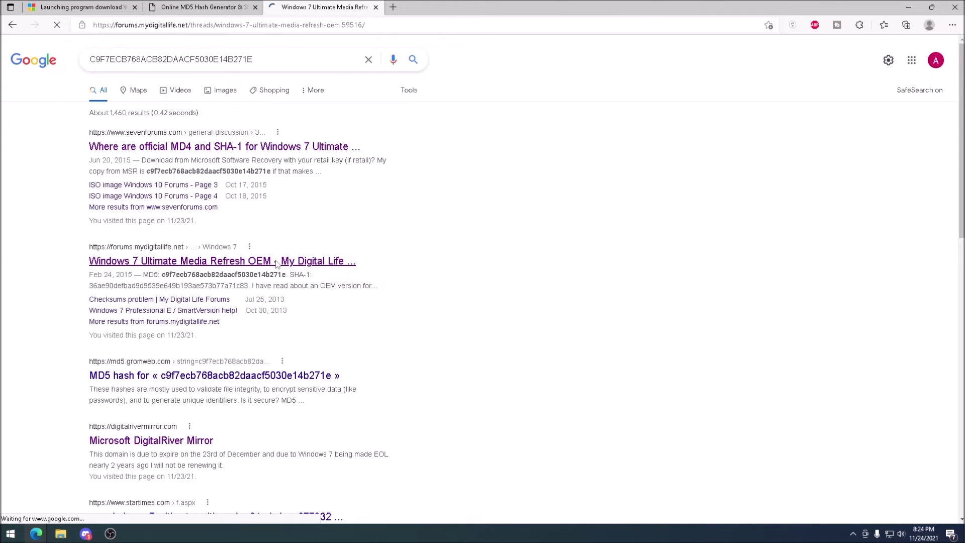
{"action": "key", "text": "ctrl+f"}
{"action": "type", "text": "768ACB82DAACF5030E14B271E"}
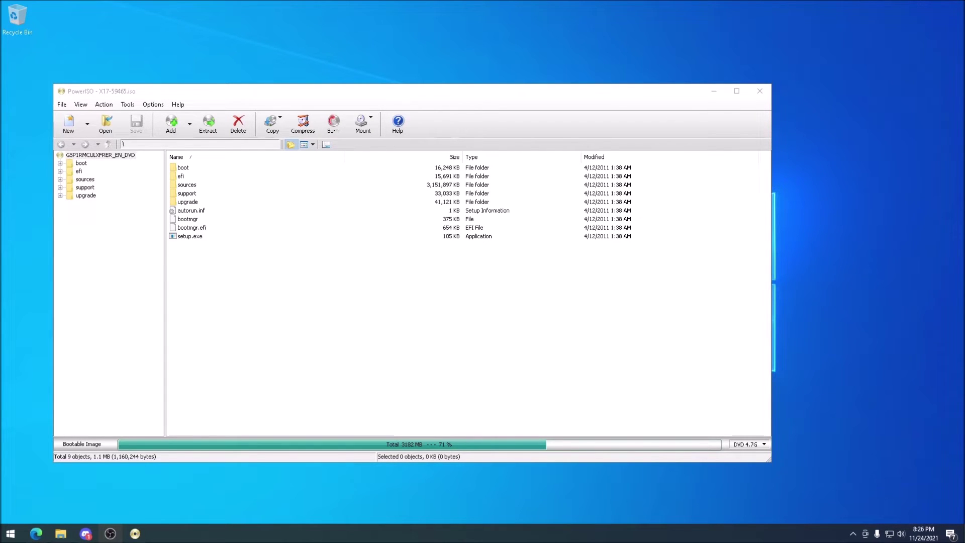
- Create a new desktop folder, keeping its default name
{"action": "right_click", "coordinate": [824, 298]}
{"action": "mouse_move", "coordinate": [883, 394]}
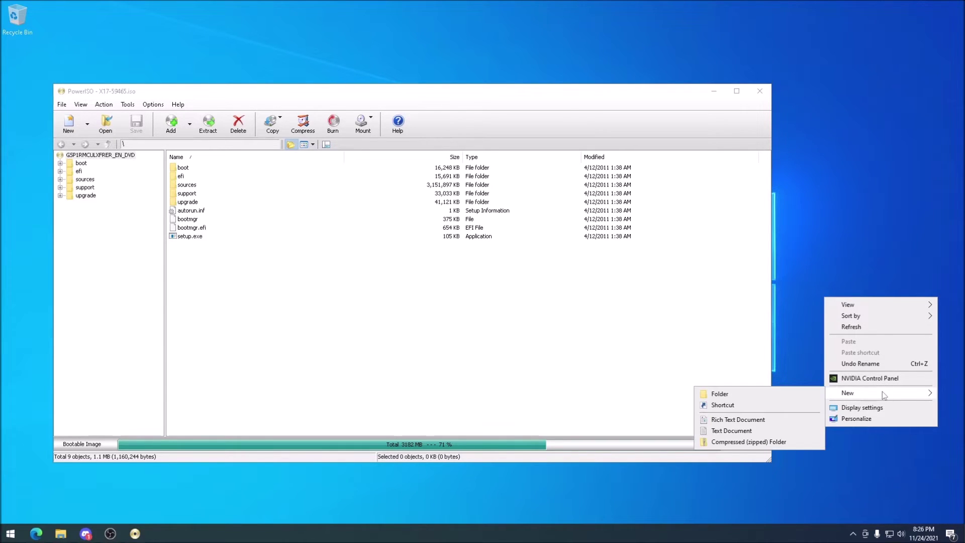
{"action": "left_click", "coordinate": [796, 393]}
{"action": "key", "text": "Return"}
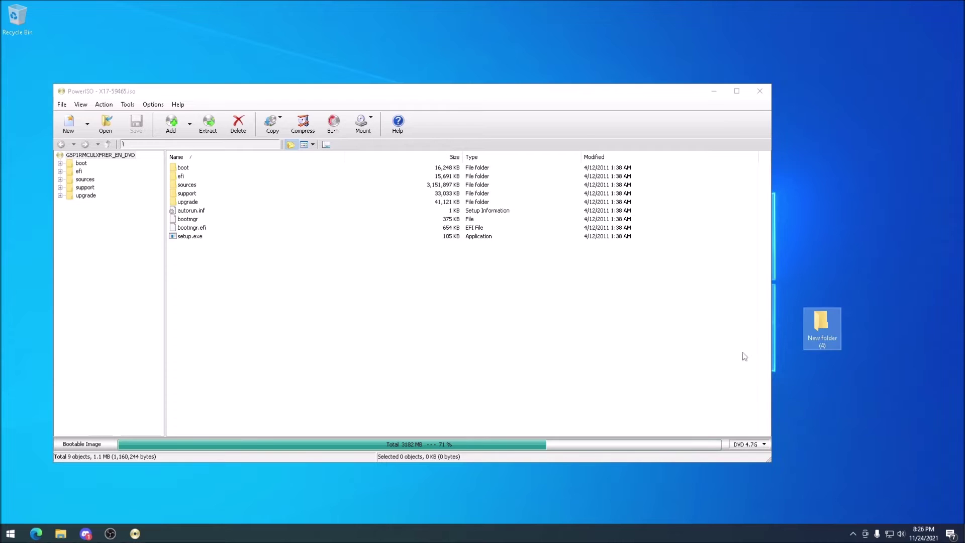
- Copy all the ISO's files into New folder (4) and scan it with Microsoft Defender
{"action": "left_click_drag", "start_coordinate": [234, 265], "coordinate": [809, 325]}
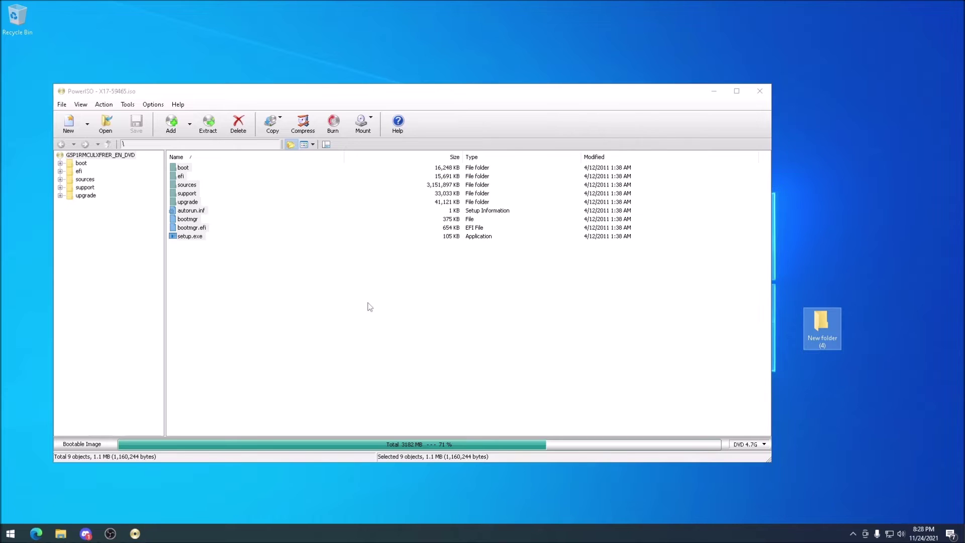
{"action": "right_click", "coordinate": [828, 334]}
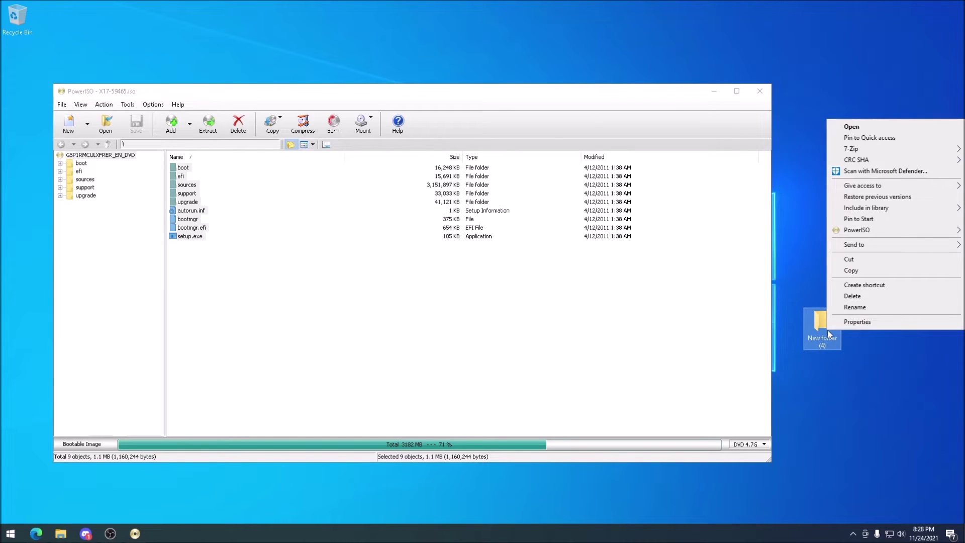
{"action": "left_click", "coordinate": [875, 173]}
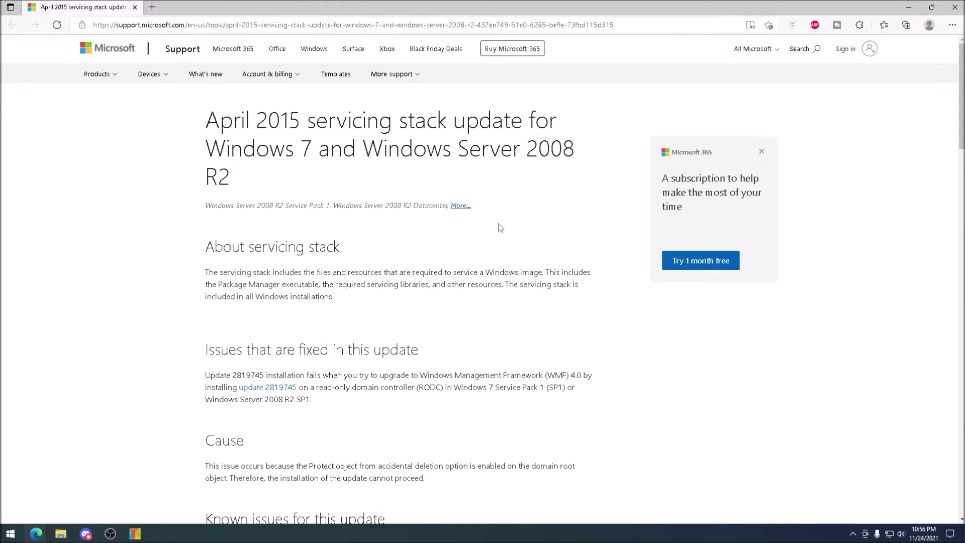
- Download the KB3020369 servicing stack update package
{"action": "scroll", "coordinate": [500, 227], "scroll_direction": "down", "scroll_amount": 15}
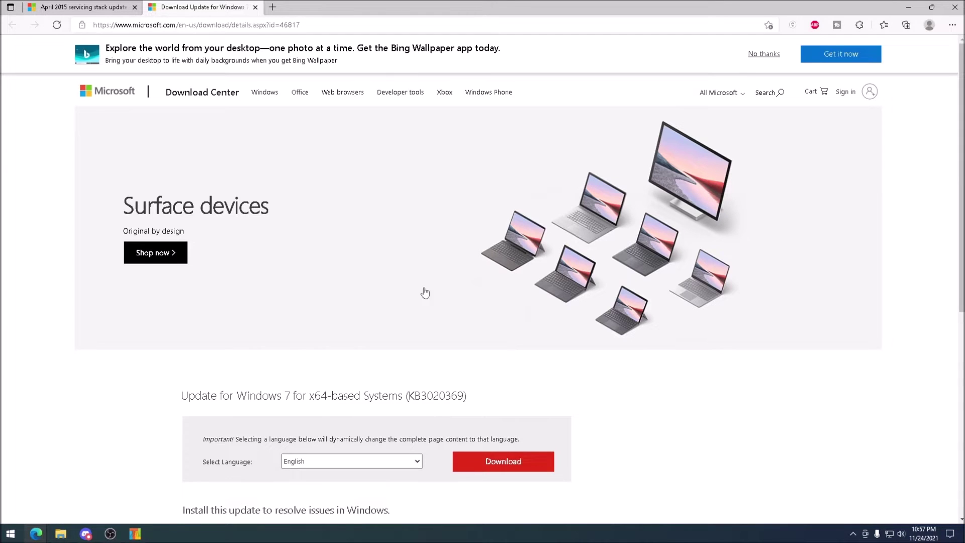
{"action": "scroll", "coordinate": [412, 281], "scroll_direction": "down", "scroll_amount": 4}
{"action": "left_click", "coordinate": [502, 246]}
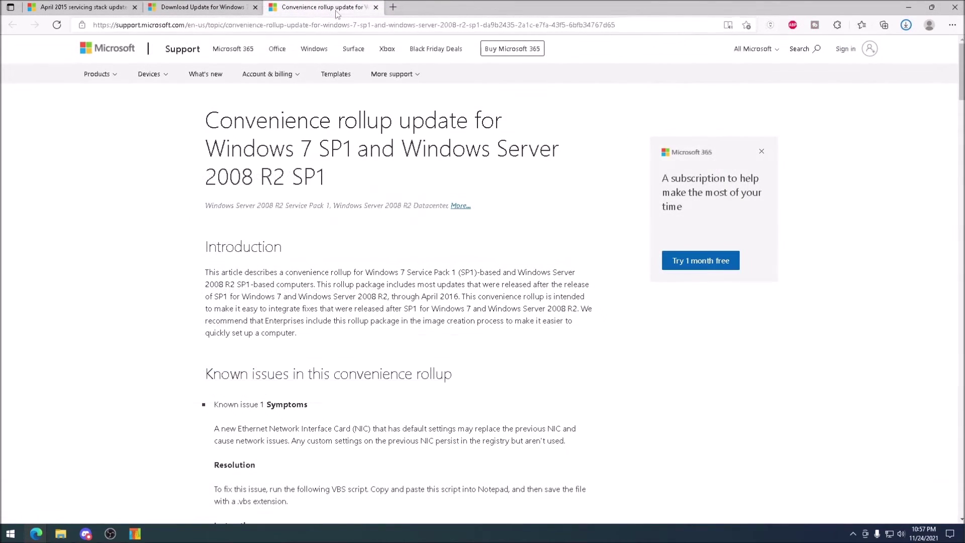
- Scroll through the Windows 7 SP1 convenience rollup article
{"action": "scroll", "coordinate": [422, 216], "scroll_direction": "down", "scroll_amount": 20}
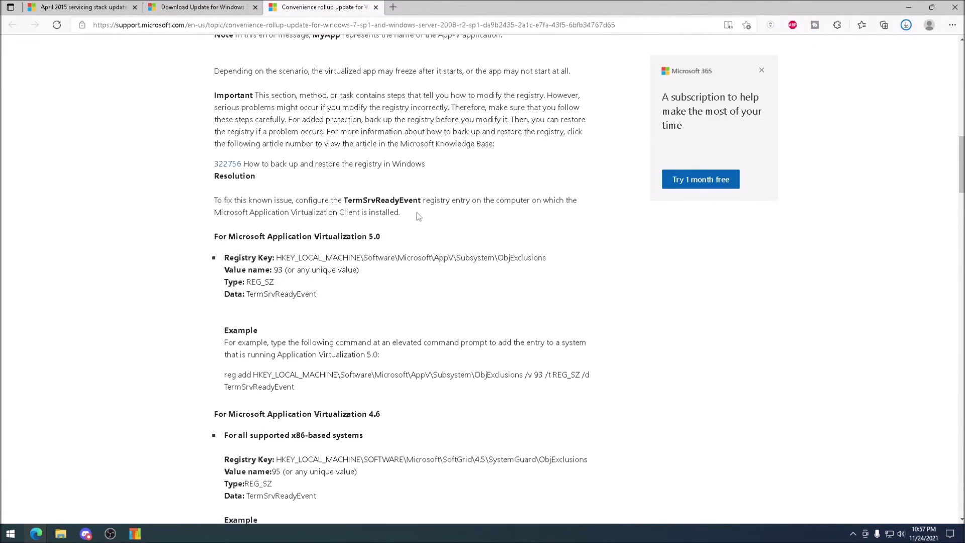
{"action": "scroll", "coordinate": [415, 219], "scroll_direction": "down", "scroll_amount": 20}
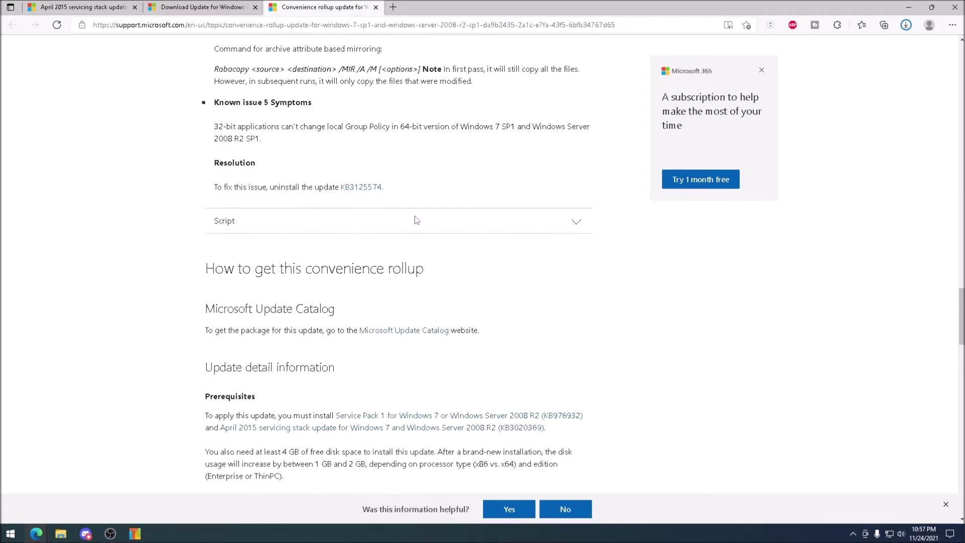
{"action": "scroll", "coordinate": [415, 219], "scroll_direction": "down", "scroll_amount": 4}
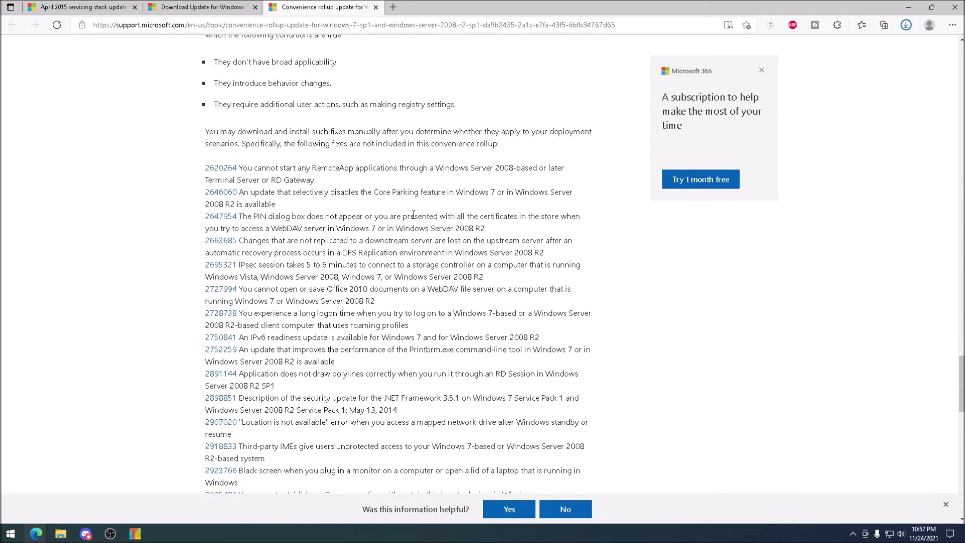
{"action": "scroll", "coordinate": [414, 218], "scroll_direction": "up", "scroll_amount": 11}
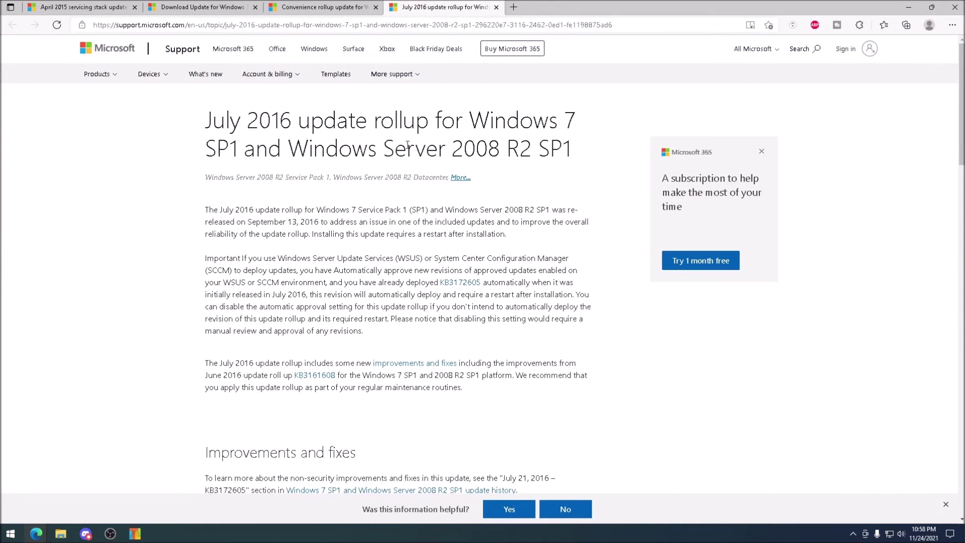
- Download the July 2016 rollup KB3172605 package
{"action": "scroll", "coordinate": [397, 189], "scroll_direction": "down", "scroll_amount": 10}
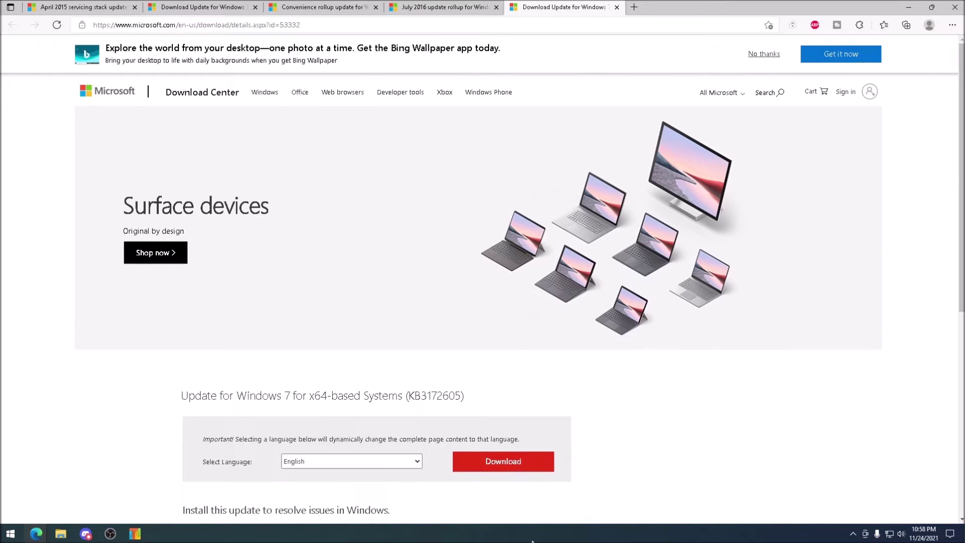
{"action": "left_click", "coordinate": [500, 467]}
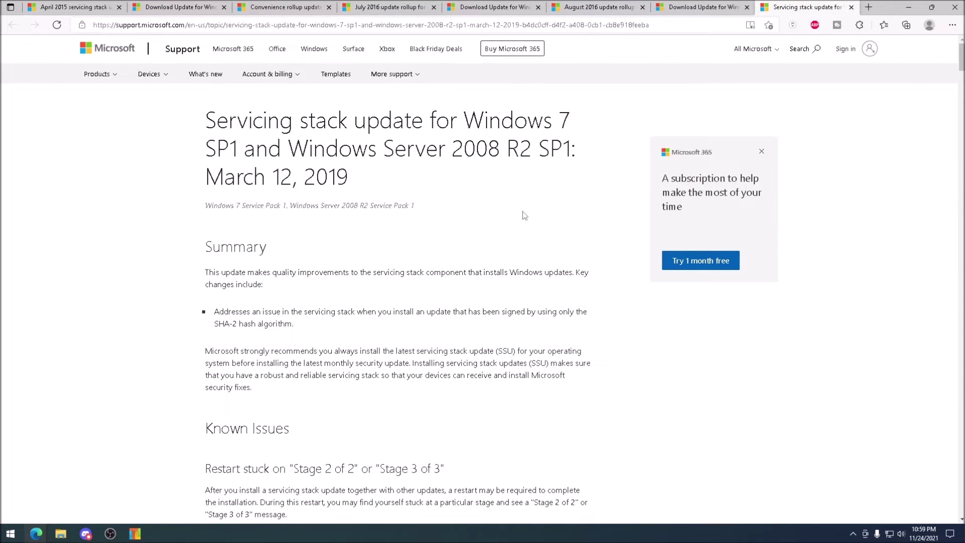
{"action": "scroll", "coordinate": [468, 256], "scroll_direction": "down", "scroll_amount": 4}
{"action": "scroll", "coordinate": [467, 257], "scroll_direction": "down", "scroll_amount": 5}
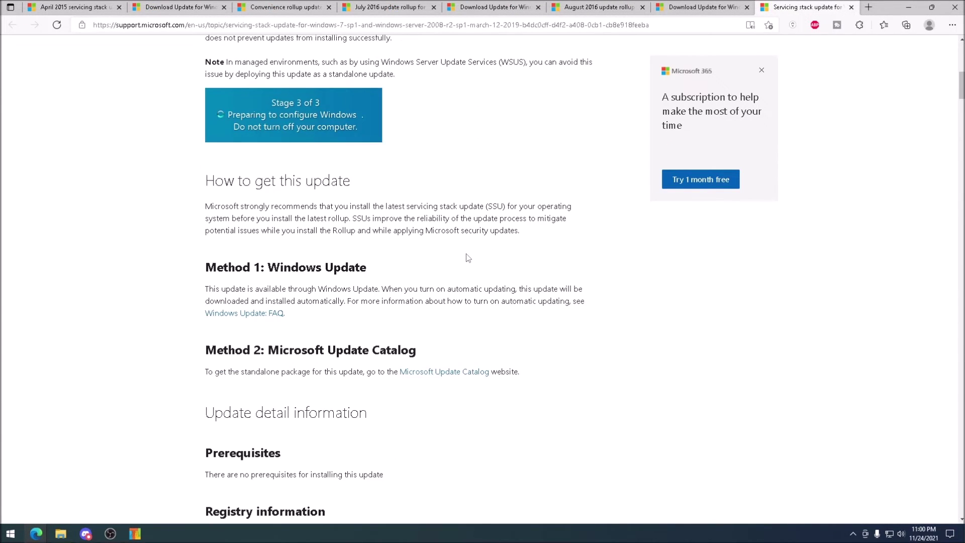
- Download Internet Explorer 11 (64-bit) from its download page
{"action": "scroll", "coordinate": [467, 258], "scroll_direction": "down", "scroll_amount": 3}
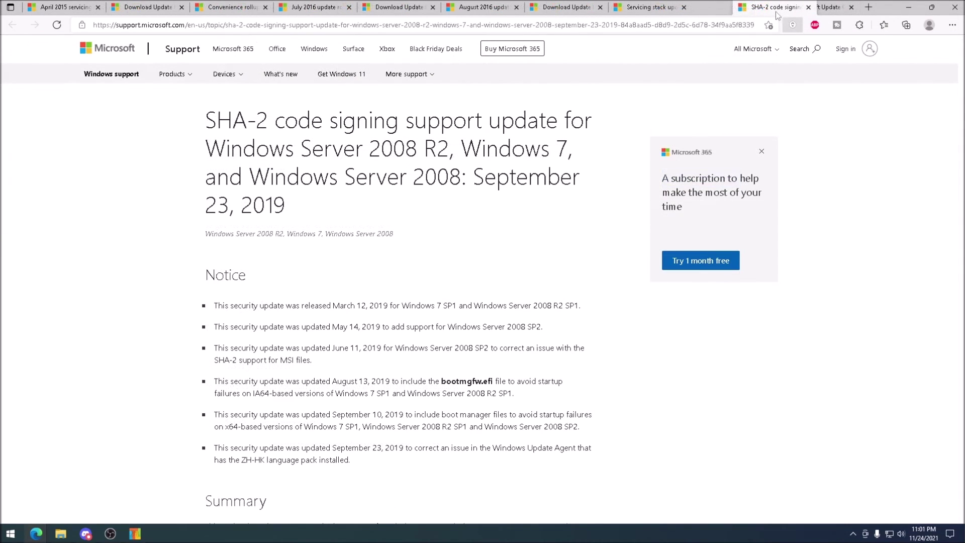
{"action": "scroll", "coordinate": [447, 213], "scroll_direction": "down", "scroll_amount": 4}
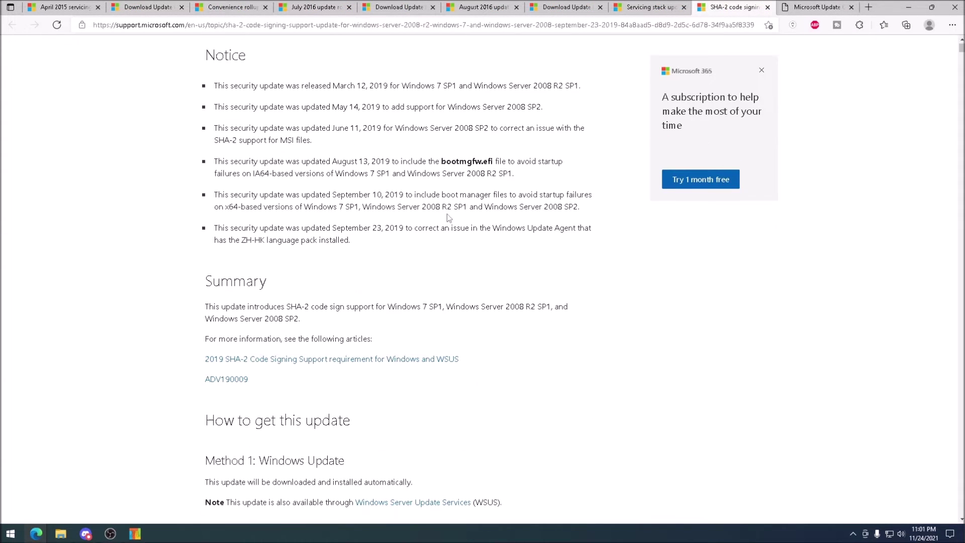
{"action": "scroll", "coordinate": [432, 216], "scroll_direction": "down", "scroll_amount": 3}
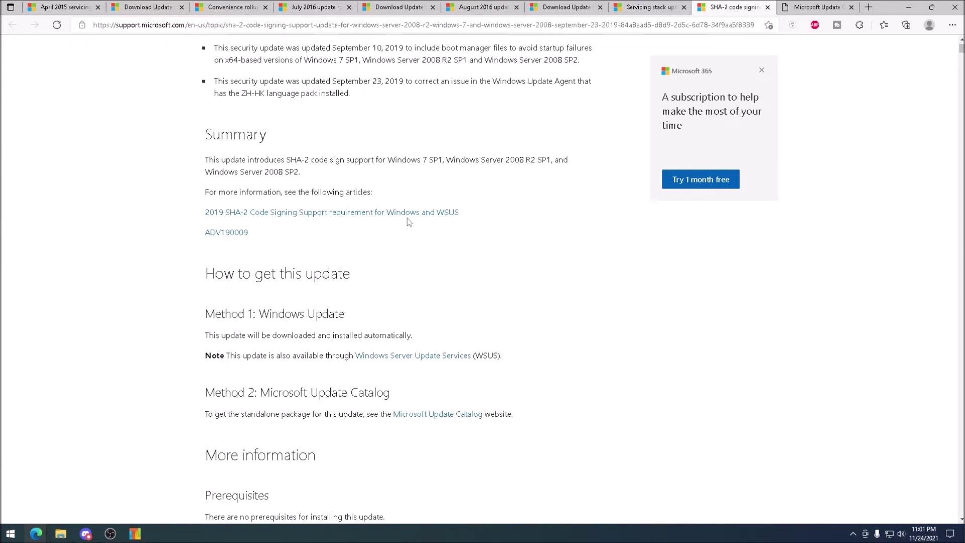
{"action": "scroll", "coordinate": [407, 220], "scroll_direction": "down", "scroll_amount": 1}
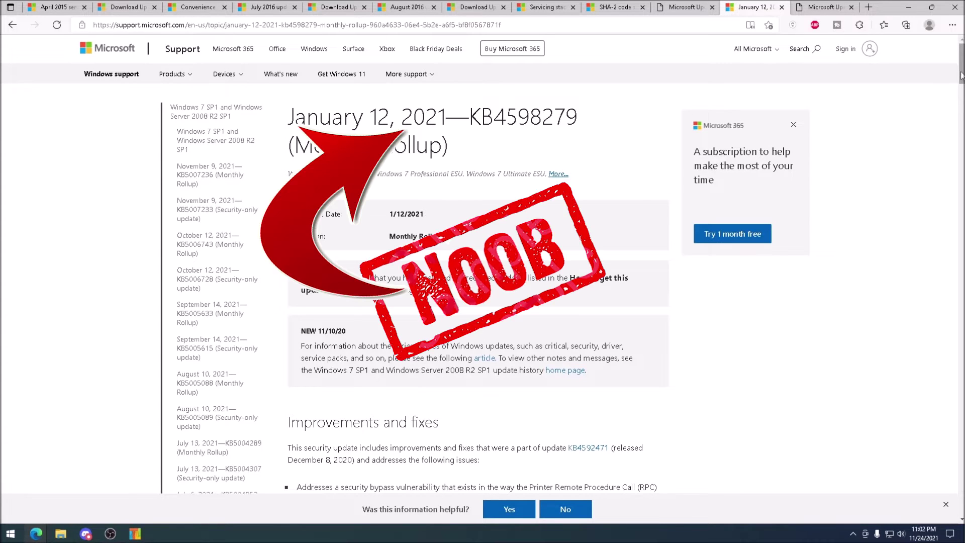
{"action": "left_click_drag", "start_coordinate": [959, 76], "coordinate": [961, 163]}
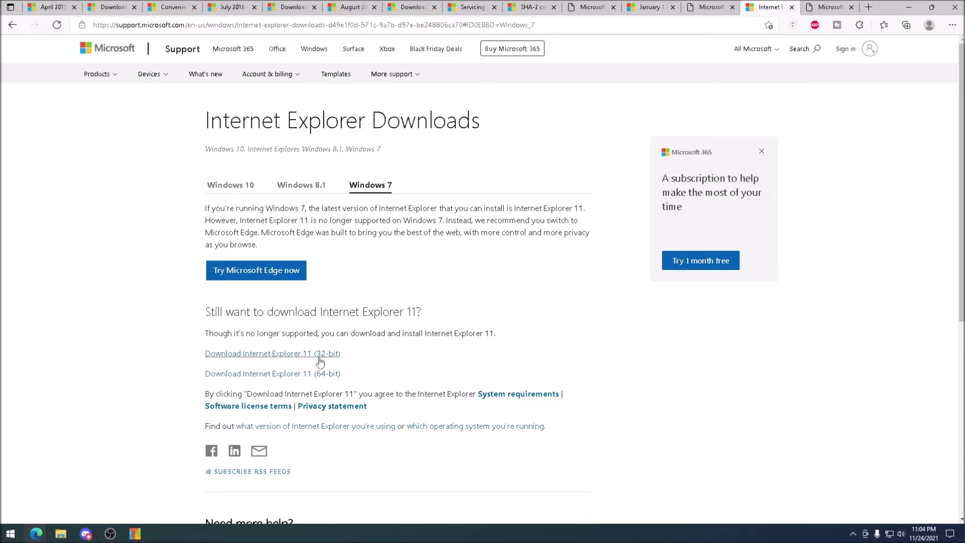
{"action": "left_click", "coordinate": [318, 377]}
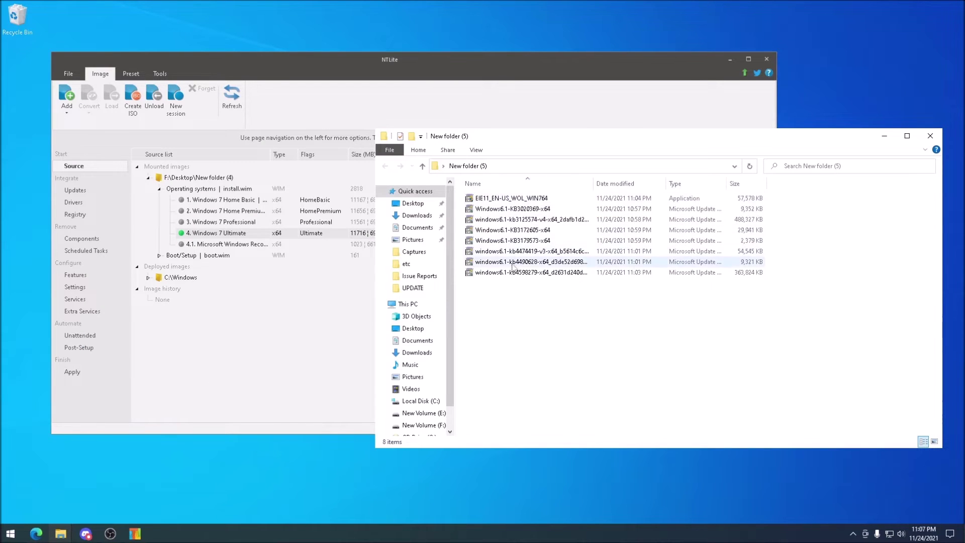
- Add Desktop\New folder (5) as an update directory in NTLite and note the IE11 error
{"action": "left_click", "coordinate": [929, 141]}
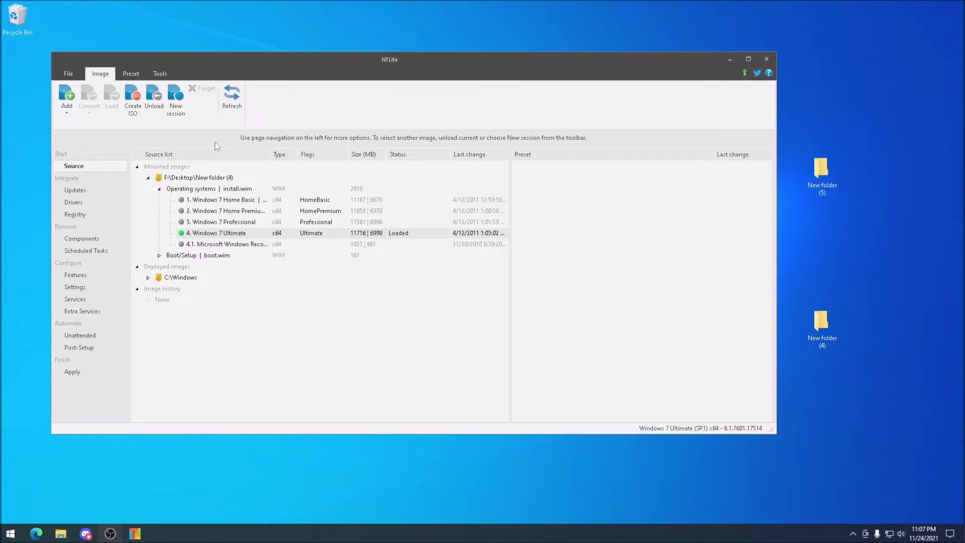
{"action": "left_click", "coordinate": [81, 190]}
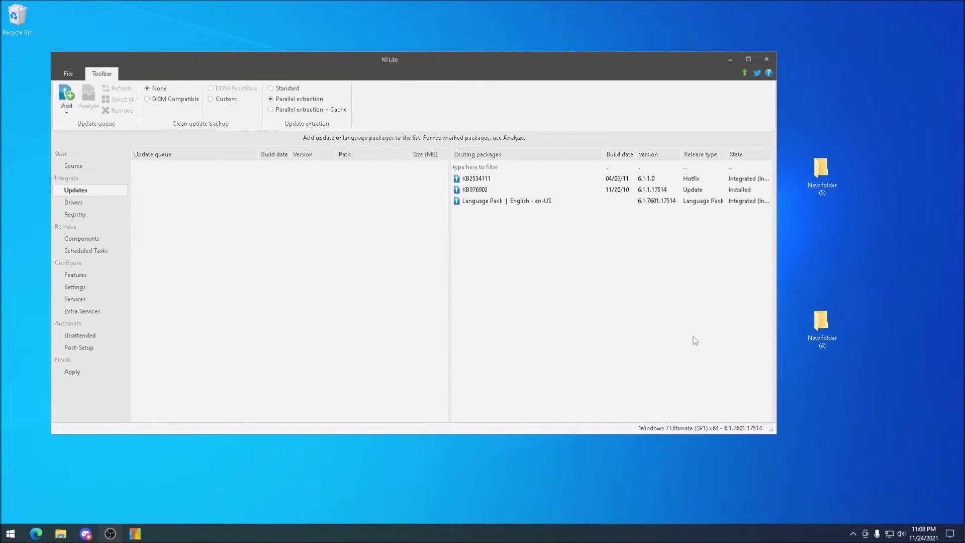
{"action": "left_click", "coordinate": [68, 101]}
{"action": "mouse_move", "coordinate": [125, 152]}
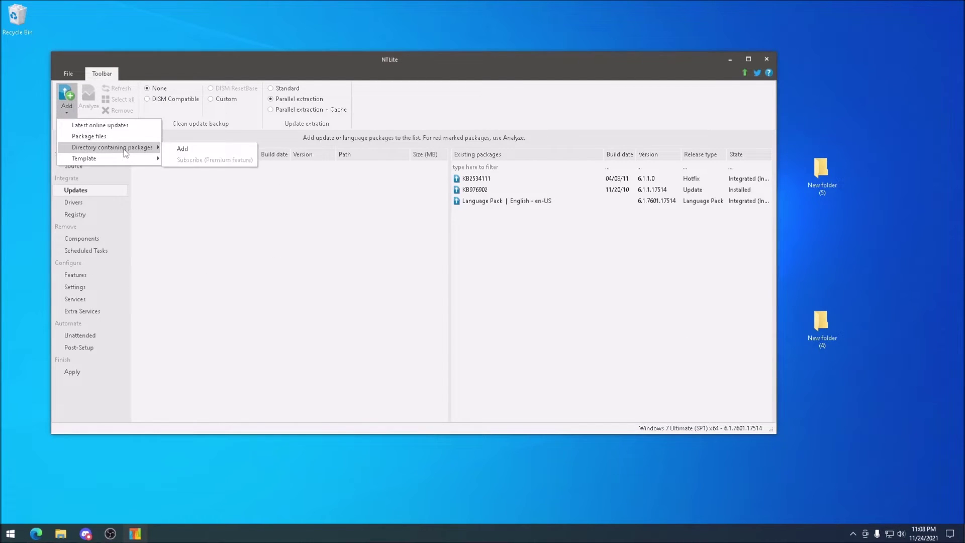
{"action": "left_click", "coordinate": [195, 149]}
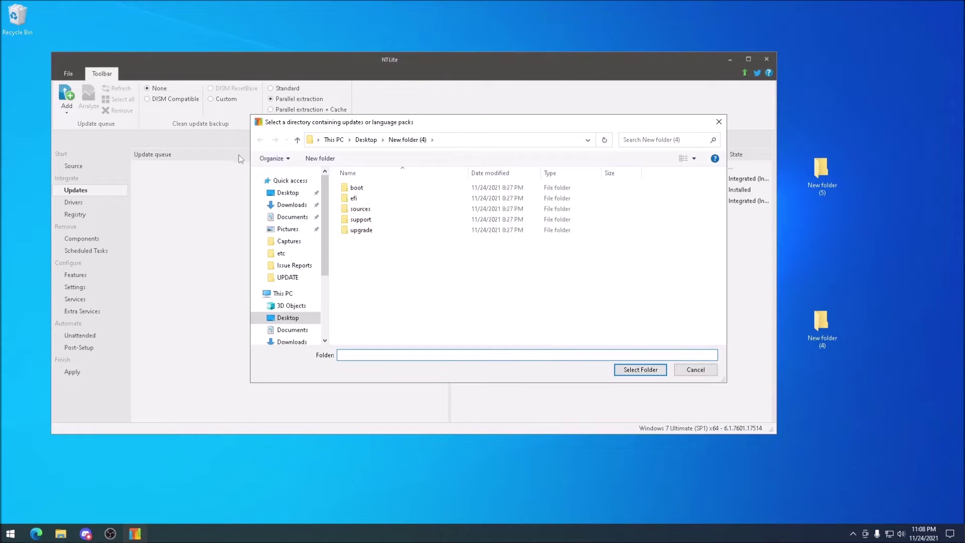
{"action": "left_click", "coordinate": [304, 322]}
{"action": "left_click", "coordinate": [372, 283]}
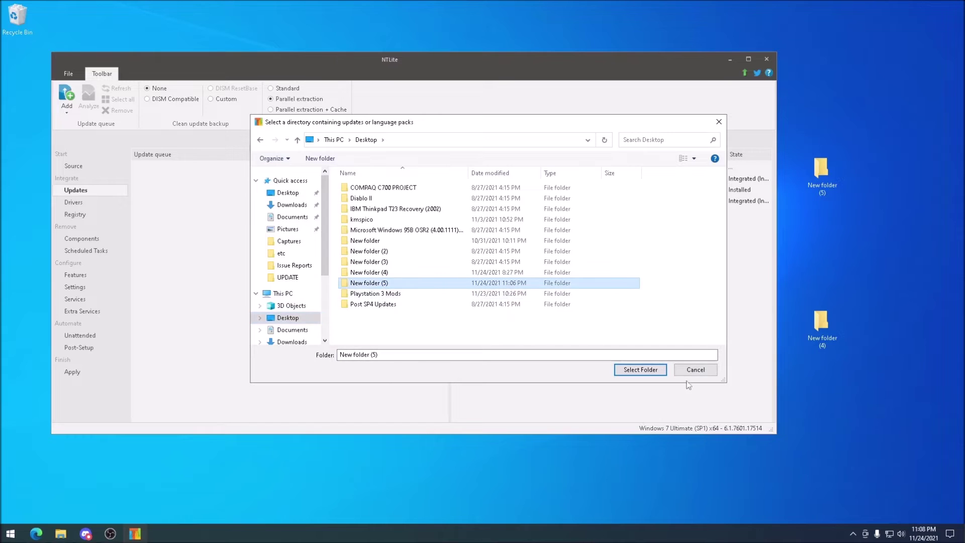
{"action": "left_click", "coordinate": [640, 369]}
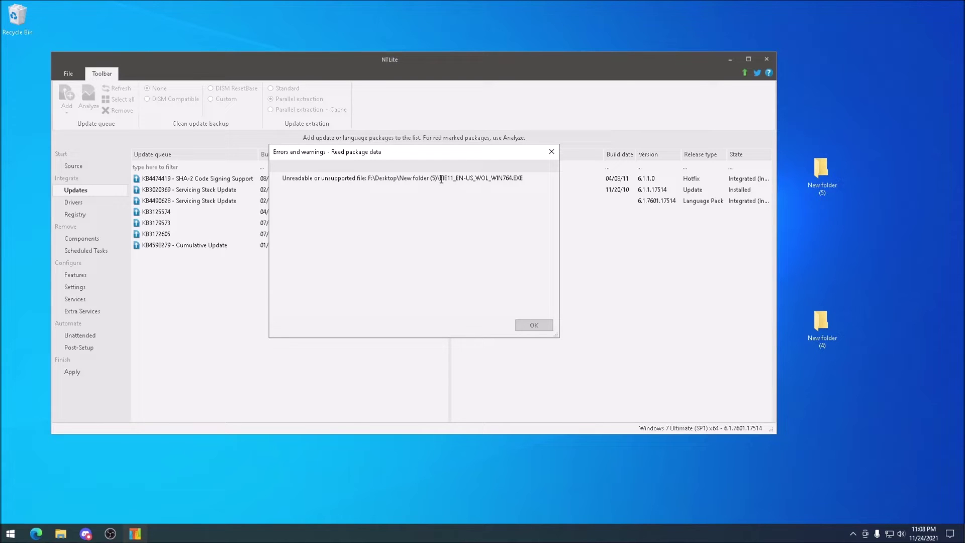
{"action": "left_click_drag", "start_coordinate": [441, 180], "coordinate": [496, 179]}
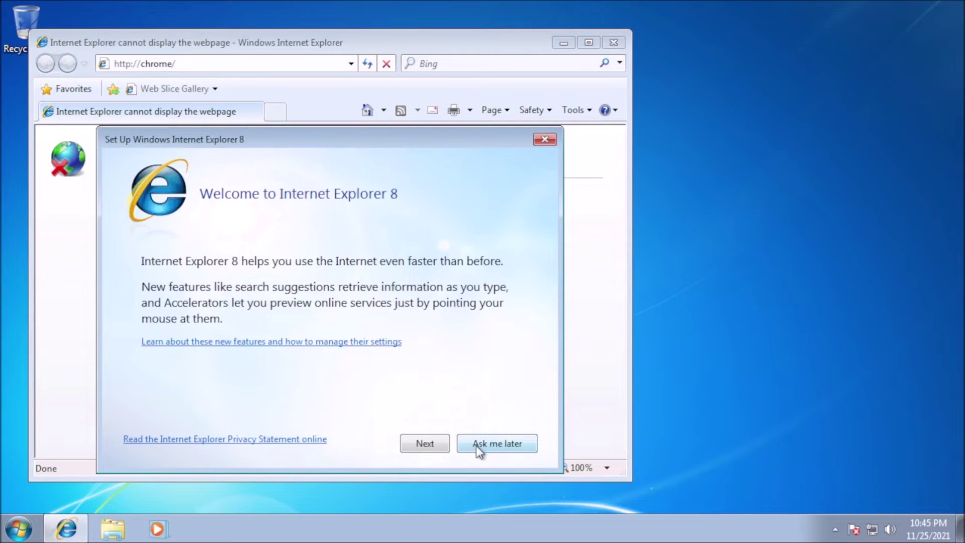
- Skip IE8 setup and download the Chrome installer via its Bing result
{"action": "left_click", "coordinate": [478, 444]}
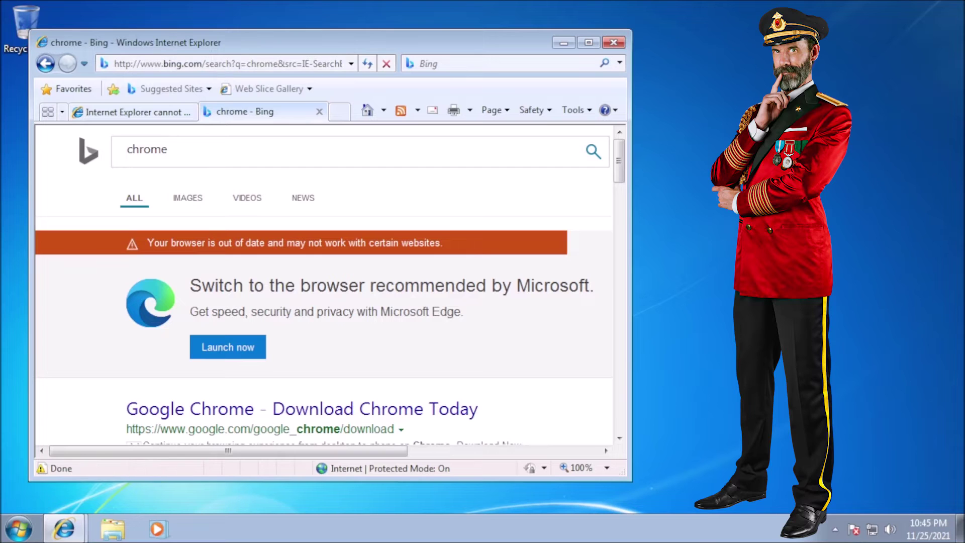
{"action": "scroll", "coordinate": [374, 291], "scroll_direction": "down", "scroll_amount": 4}
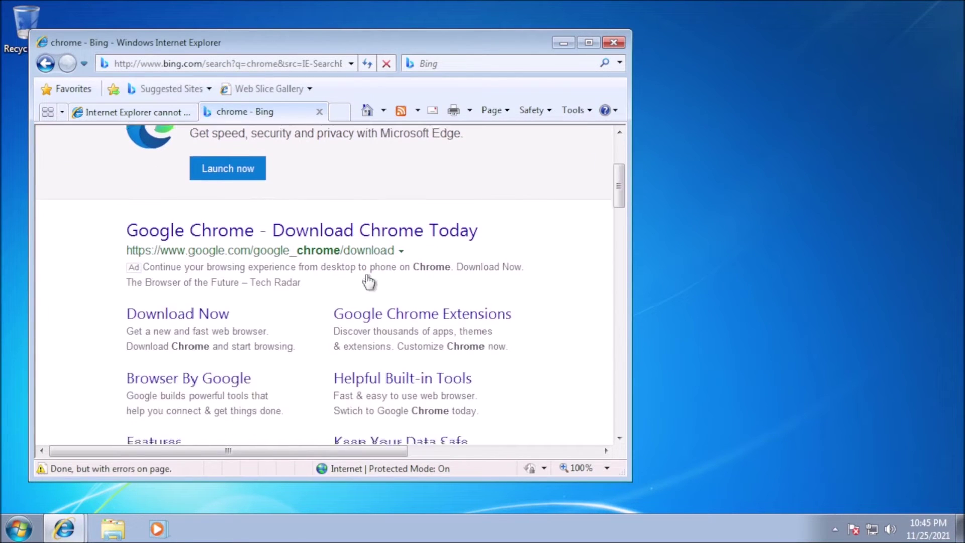
{"action": "left_click", "coordinate": [198, 302]}
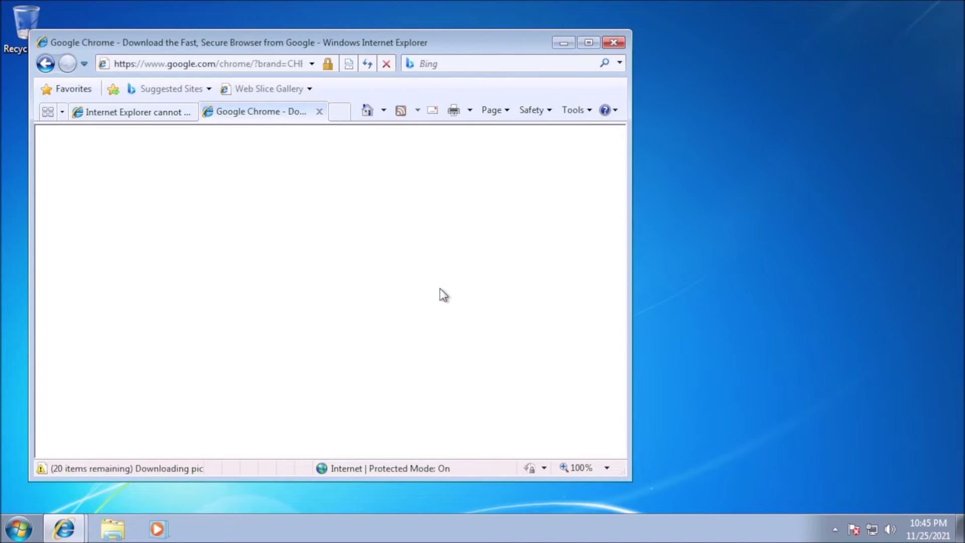
{"action": "left_click", "coordinate": [347, 354]}
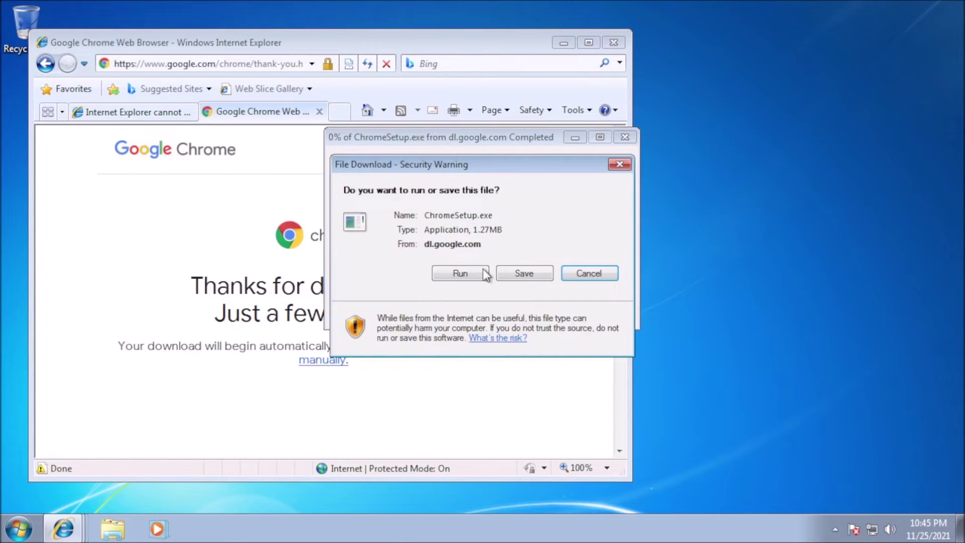
- Run ChromeSetup.exe and approve Google Update Setup's UAC prompt
{"action": "left_click", "coordinate": [483, 274]}
{"action": "left_click", "coordinate": [524, 233]}
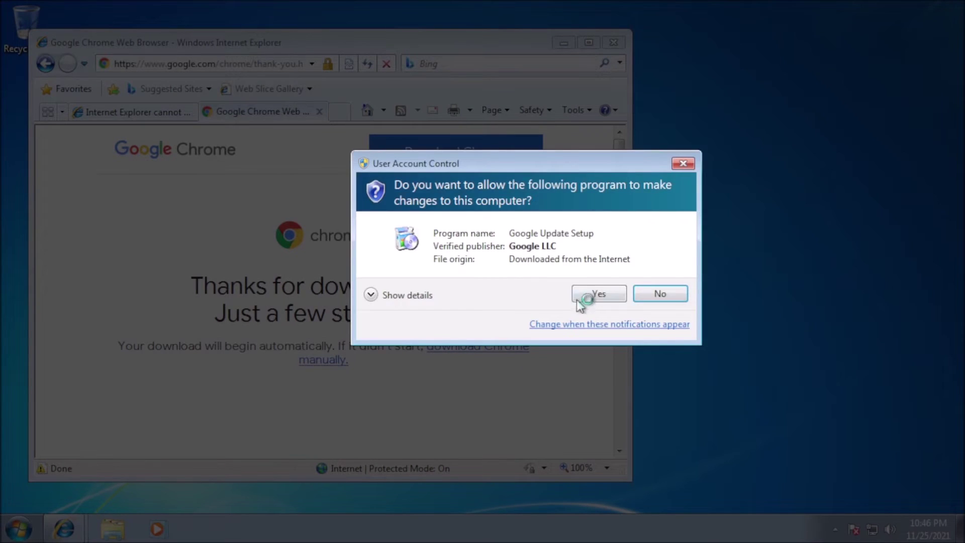
{"action": "left_click", "coordinate": [585, 295]}
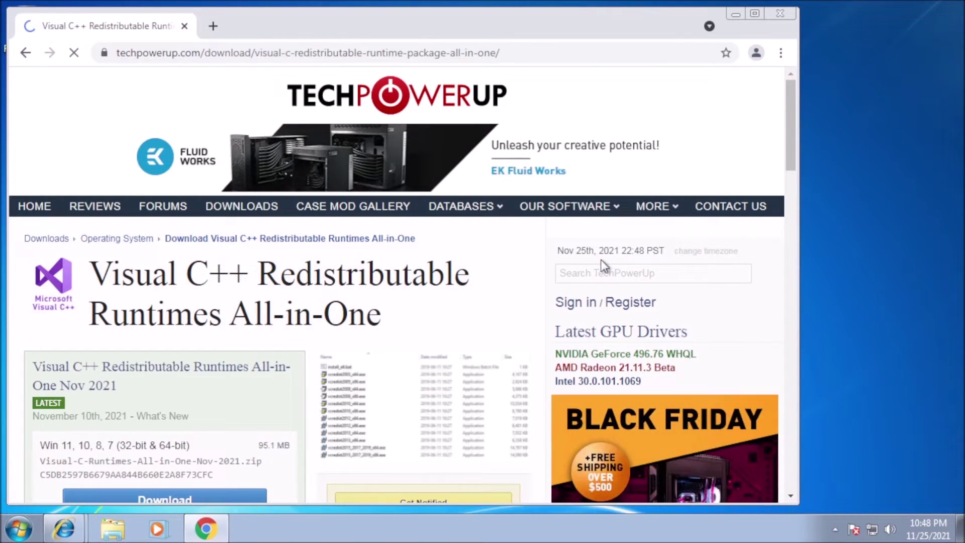
- Download the Visual C++ Redistributable Runtimes All-in-One archive from TechPowerUp
{"action": "scroll", "coordinate": [564, 260], "scroll_direction": "down", "scroll_amount": 2}
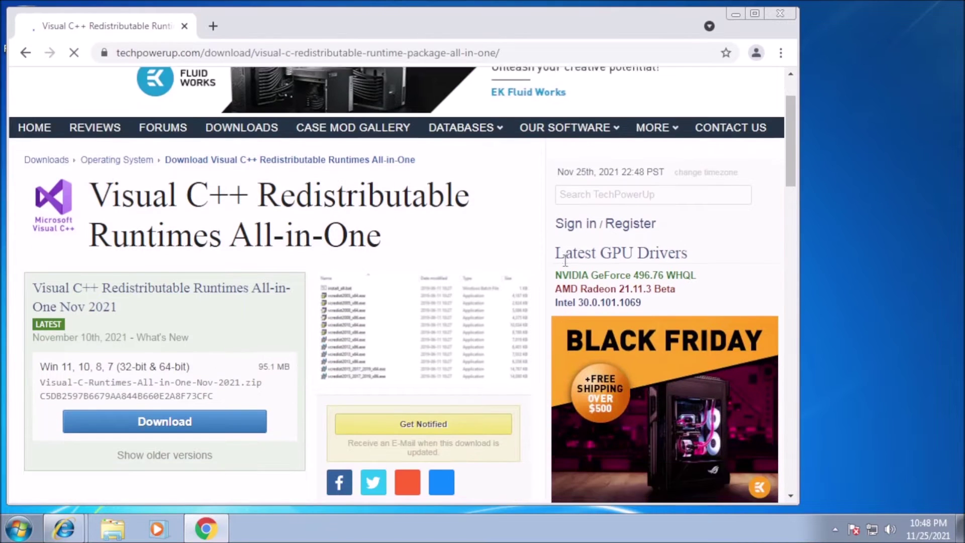
{"action": "scroll", "coordinate": [565, 260], "scroll_direction": "down", "scroll_amount": 10}
{"action": "scroll", "coordinate": [565, 261], "scroll_direction": "up", "scroll_amount": 8}
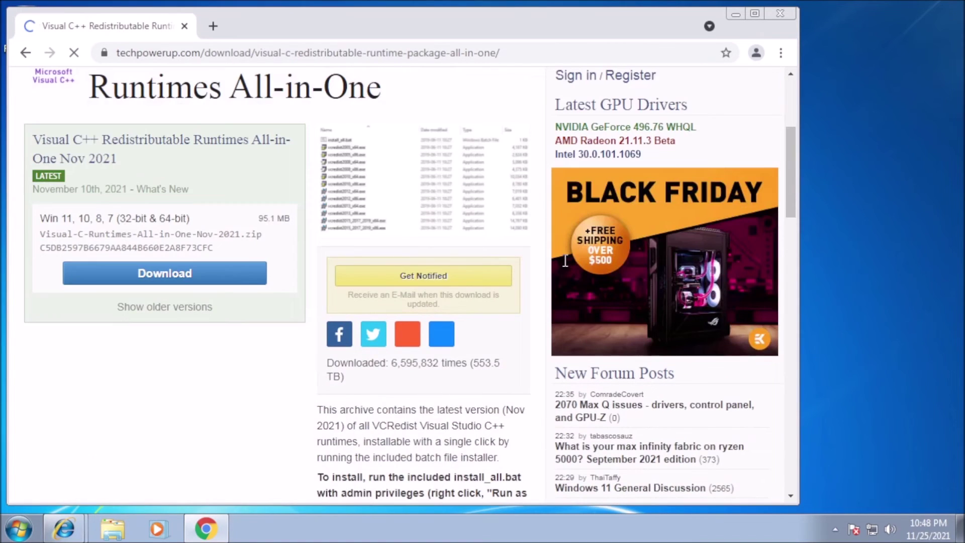
{"action": "left_click", "coordinate": [177, 278]}
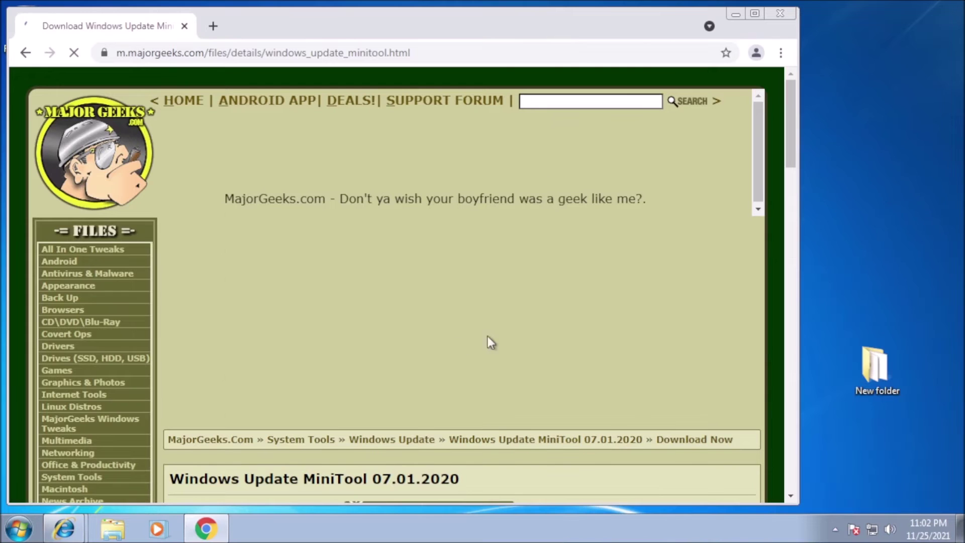
- Download Windows Update MiniTool from MajorGeeks, copy wumt_x64 to the desktop and run it as administrator
{"action": "scroll", "coordinate": [487, 342], "scroll_direction": "down", "scroll_amount": 5}
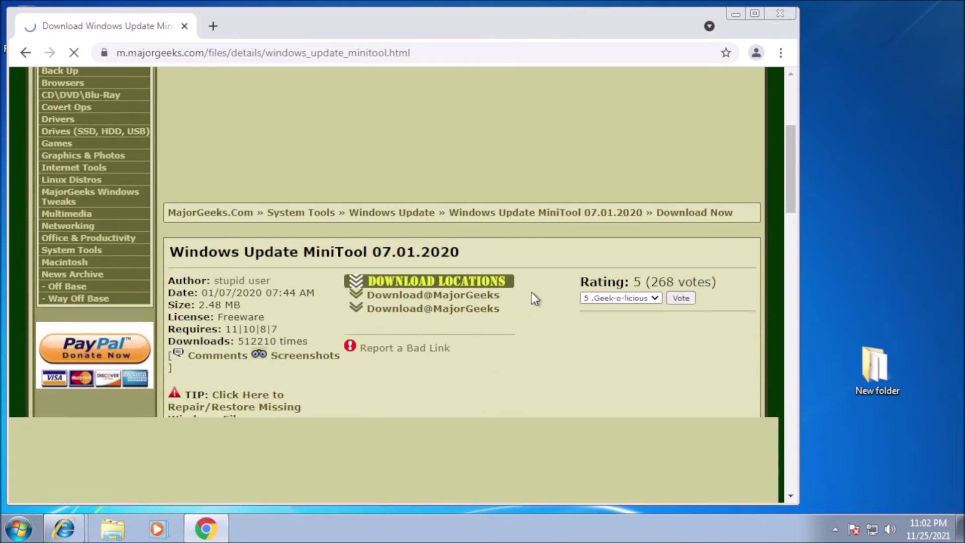
{"action": "left_click", "coordinate": [424, 295]}
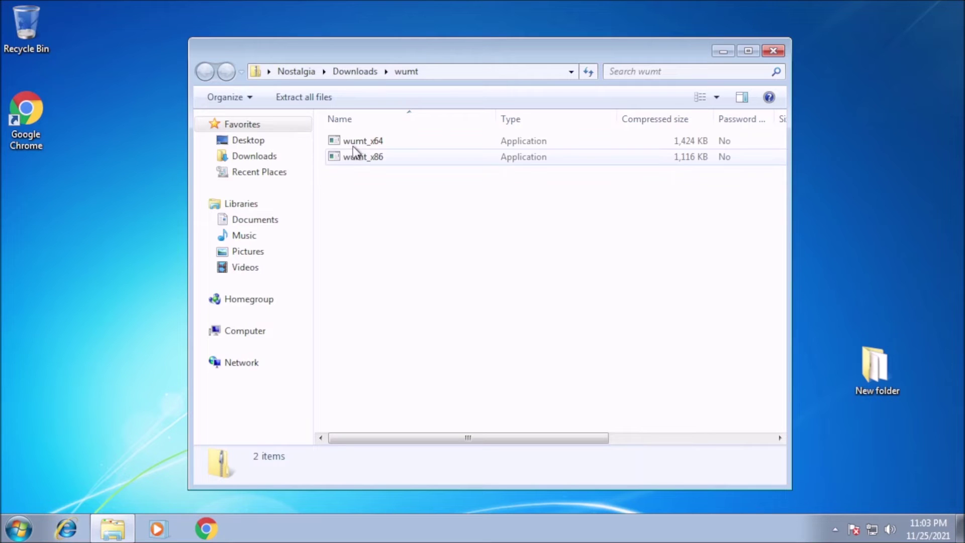
{"action": "left_click_drag", "start_coordinate": [363, 142], "coordinate": [62, 273]}
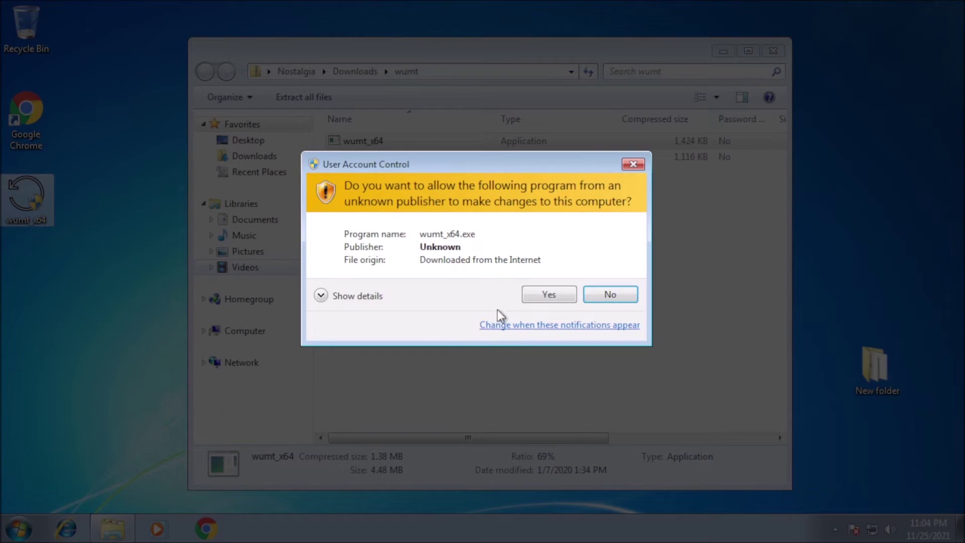
{"action": "left_click", "coordinate": [552, 297]}
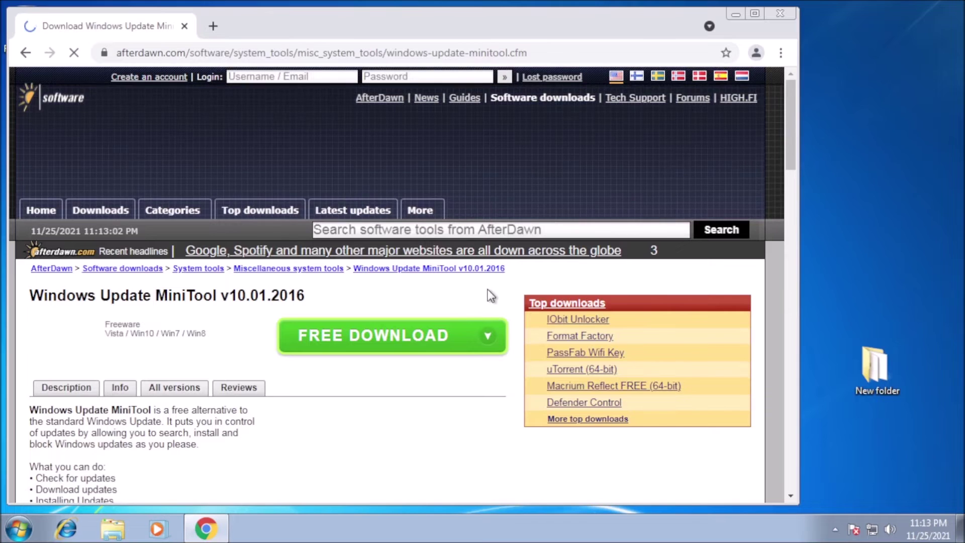
- Download Windows Update MiniTool from AfterDawn and run wumt_x86_v16.01.2016.exe with admin rights
{"action": "scroll", "coordinate": [487, 288], "scroll_direction": "down", "scroll_amount": 2}
{"action": "scroll", "coordinate": [491, 296], "scroll_direction": "down", "scroll_amount": 5}
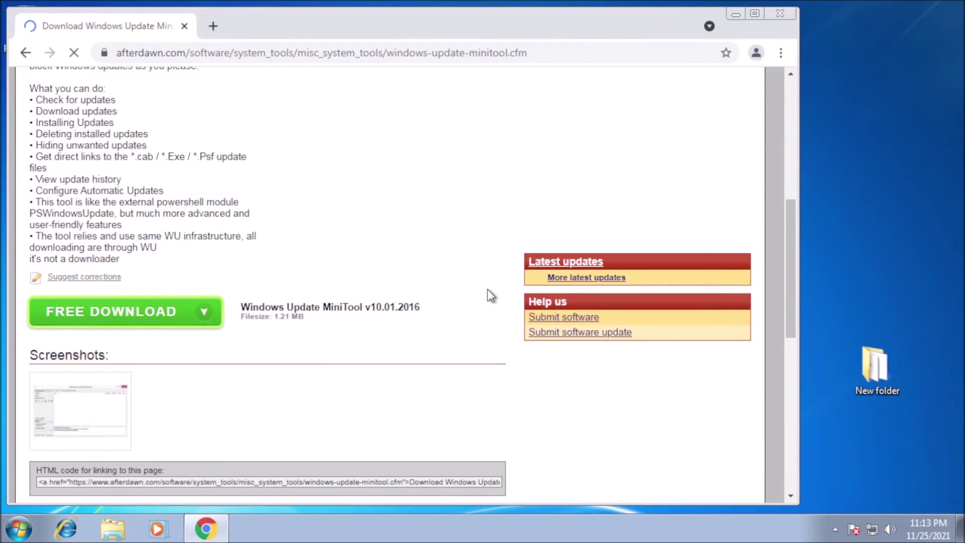
{"action": "left_click", "coordinate": [178, 321]}
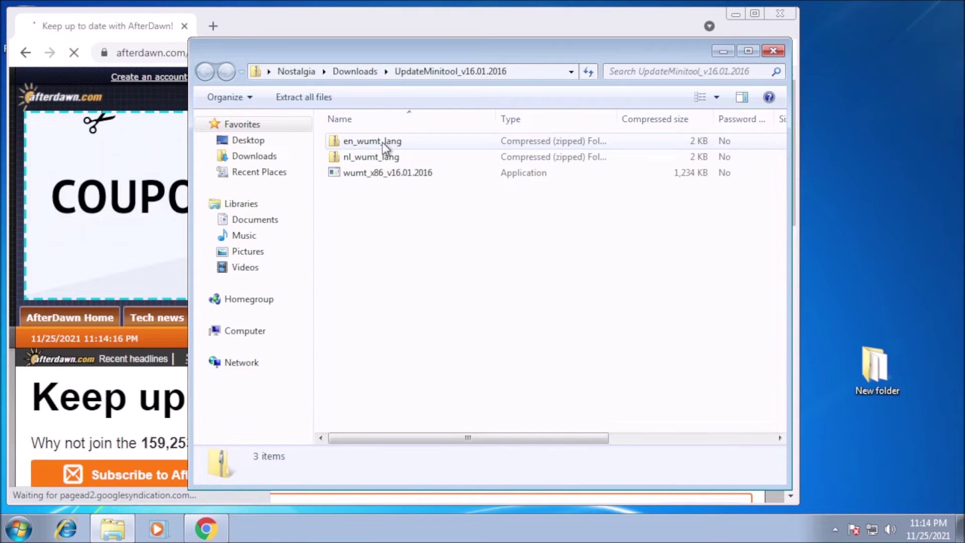
{"action": "left_click", "coordinate": [382, 143]}
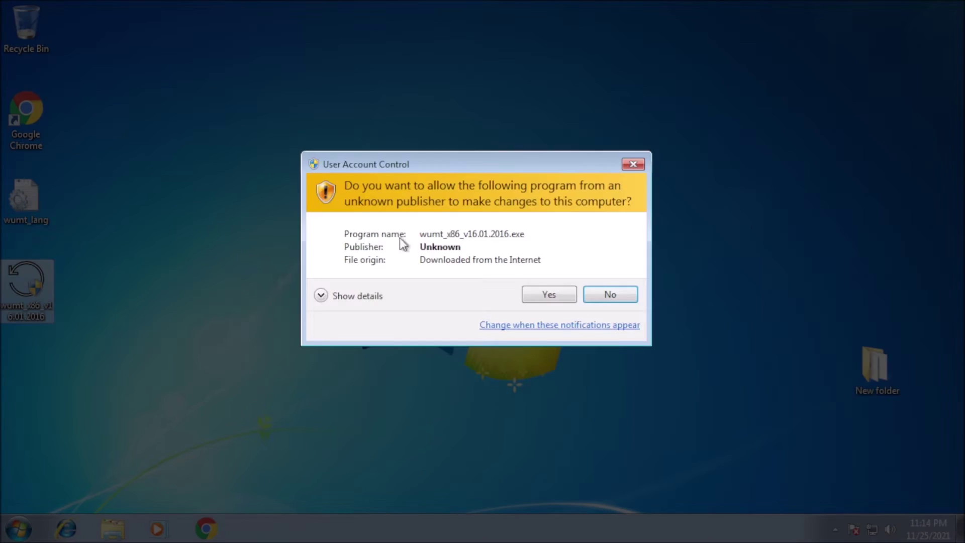
{"action": "left_click", "coordinate": [546, 295]}
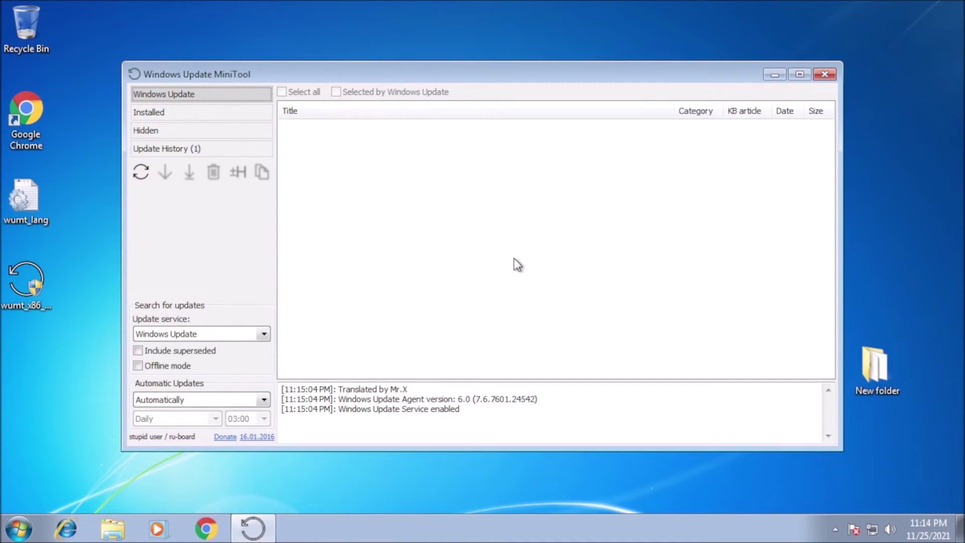
- Run a MiniTool update check and scroll the 59 Windows 7 updates and 34 language packs
{"action": "left_click", "coordinate": [144, 169]}
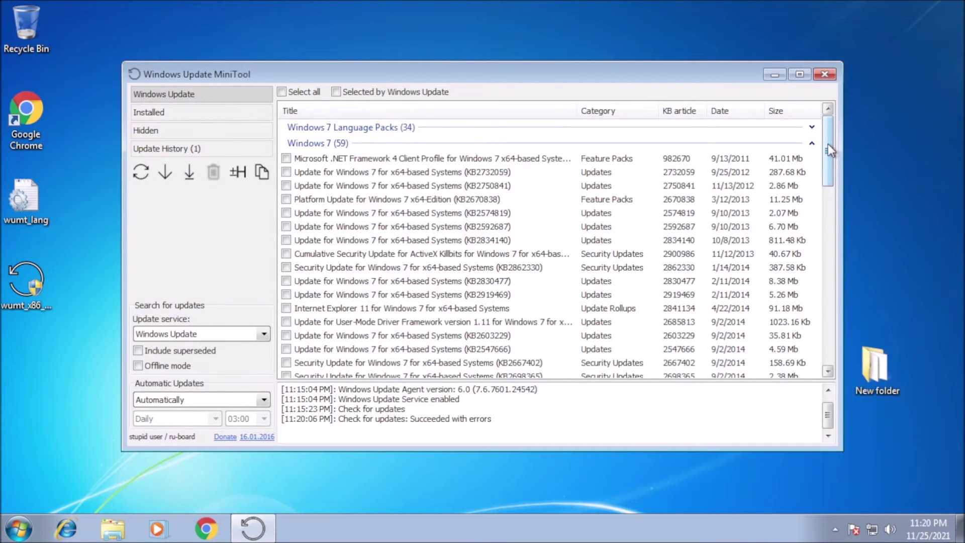
{"action": "left_click_drag", "start_coordinate": [827, 144], "coordinate": [822, 246]}
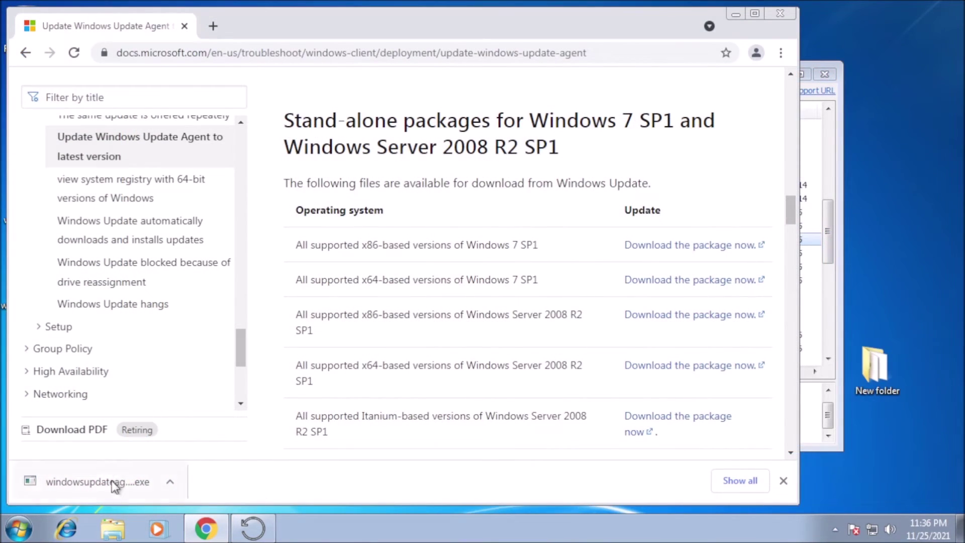
- Run the downloaded Windows Update Agent 7.6 installer and approve it with admin rights
{"action": "left_click", "coordinate": [80, 481]}
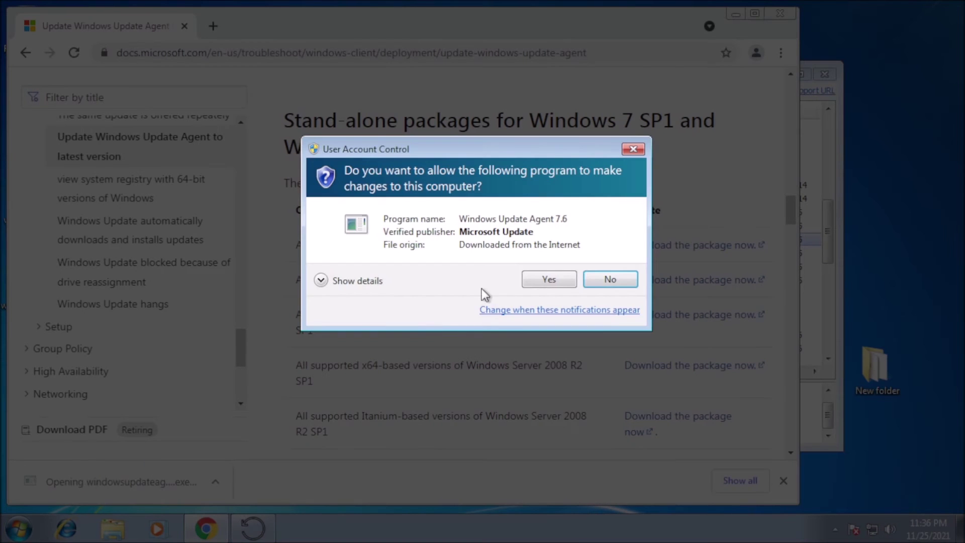
{"action": "left_click", "coordinate": [547, 281]}
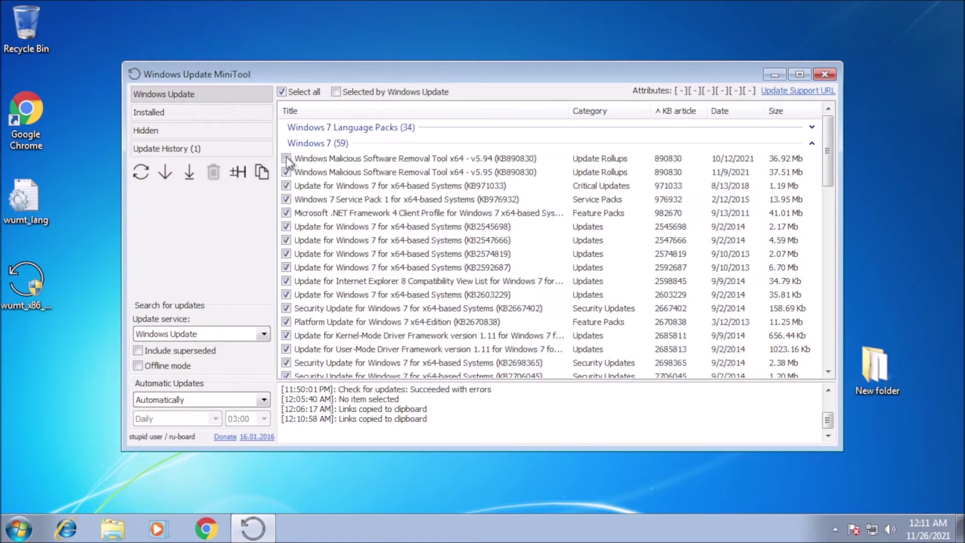
- Untick both Malicious Software Removal Tools (v5.94, v5.95), Service Pack 1 and .NET Framework 4 Client Profile
{"action": "left_click", "coordinate": [286, 159]}
{"action": "left_click", "coordinate": [286, 172]}
{"action": "left_click", "coordinate": [286, 199]}
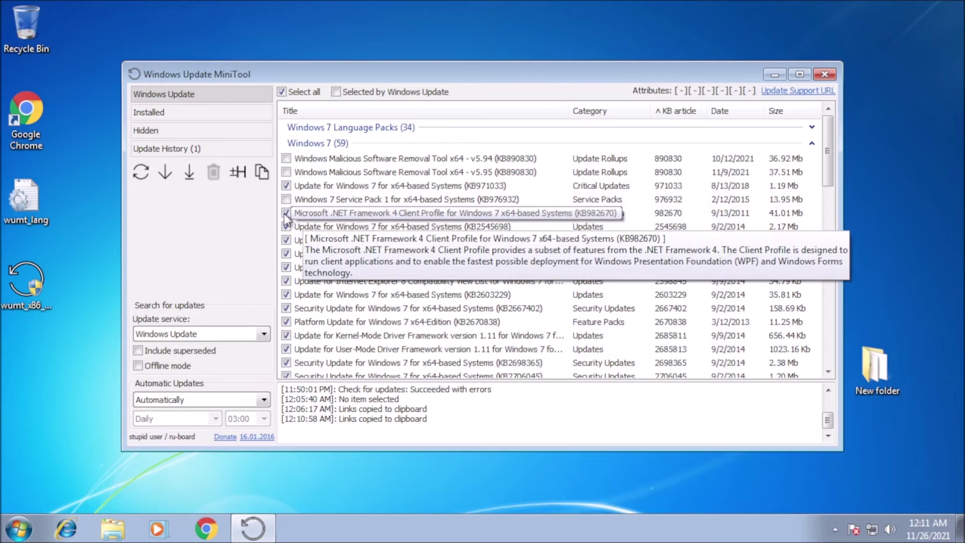
{"action": "left_click", "coordinate": [286, 214]}
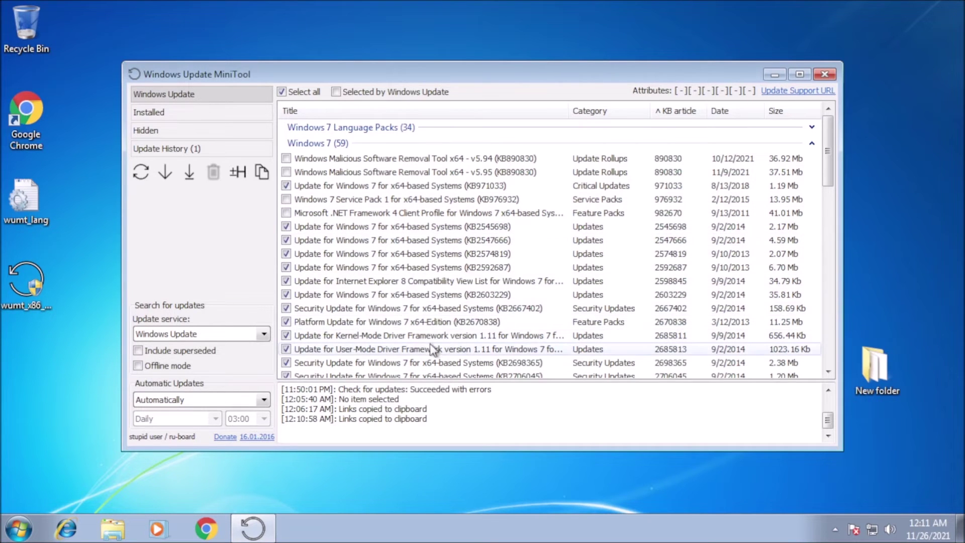
{"action": "scroll", "coordinate": [438, 321], "scroll_direction": "down", "scroll_amount": 1}
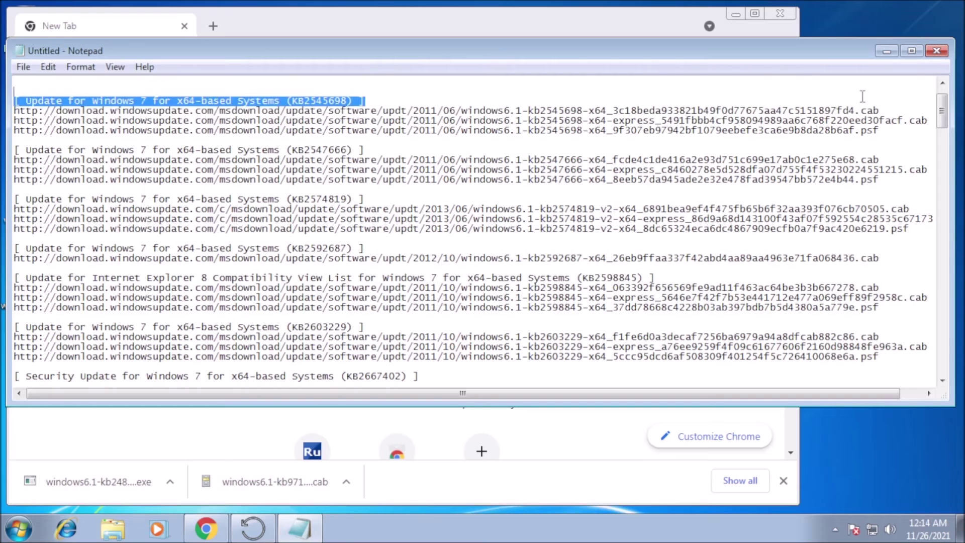
- Copy the KB2545698 .cab link from Notepad and paste it into Chrome to download it
{"action": "left_click", "coordinate": [909, 107]}
{"action": "key", "text": "shift+Home"}
{"action": "right_click", "coordinate": [867, 107]}
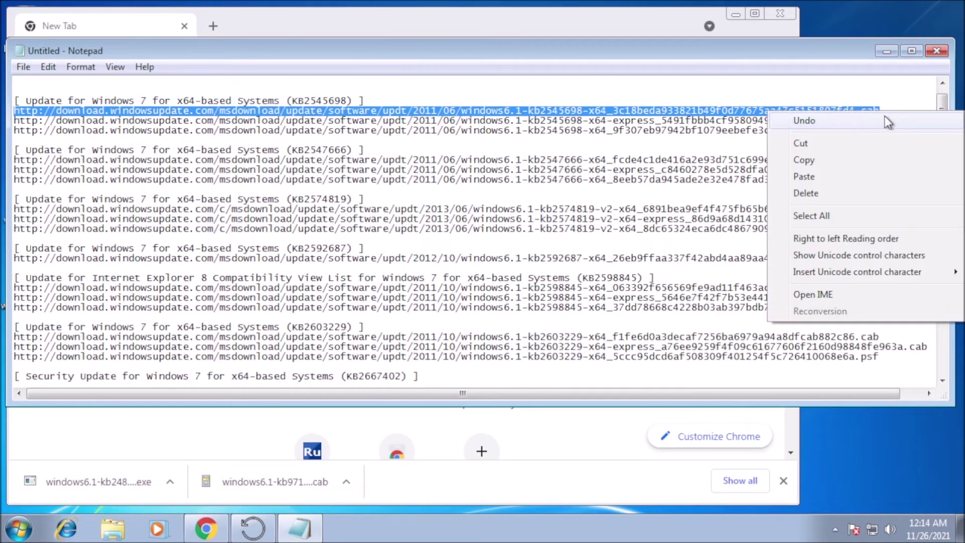
{"action": "left_click", "coordinate": [815, 161]}
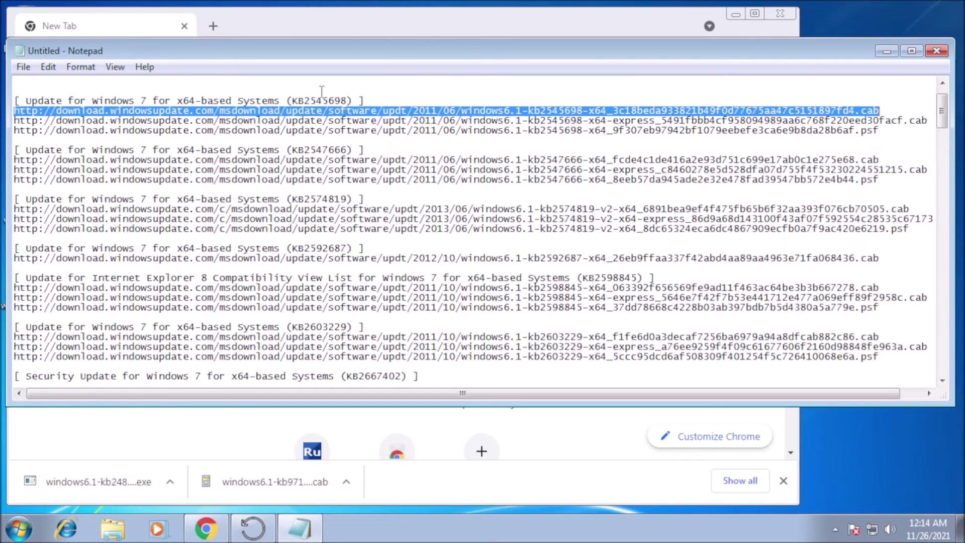
{"action": "left_click", "coordinate": [220, 525]}
{"action": "left_click", "coordinate": [294, 56]}
{"action": "right_click", "coordinate": [294, 55]}
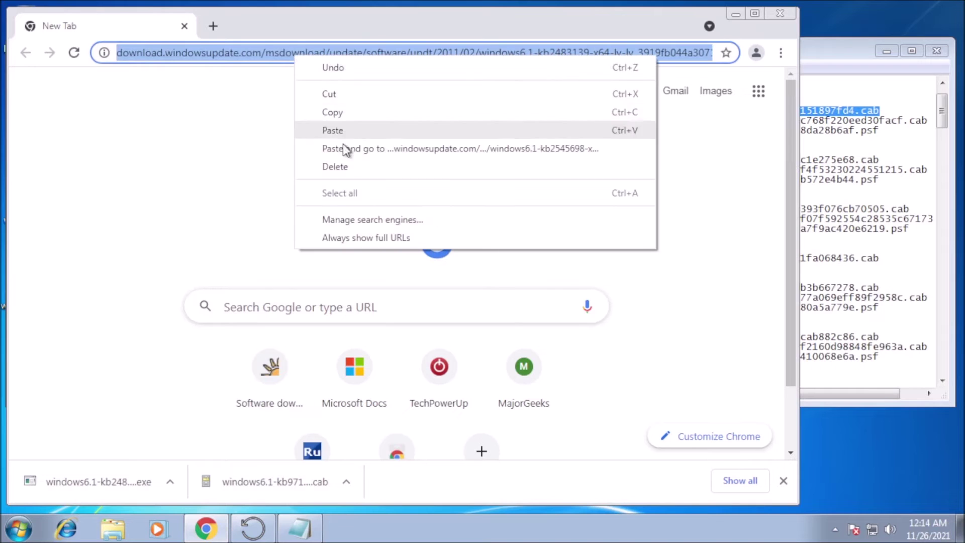
{"action": "left_click", "coordinate": [349, 150]}
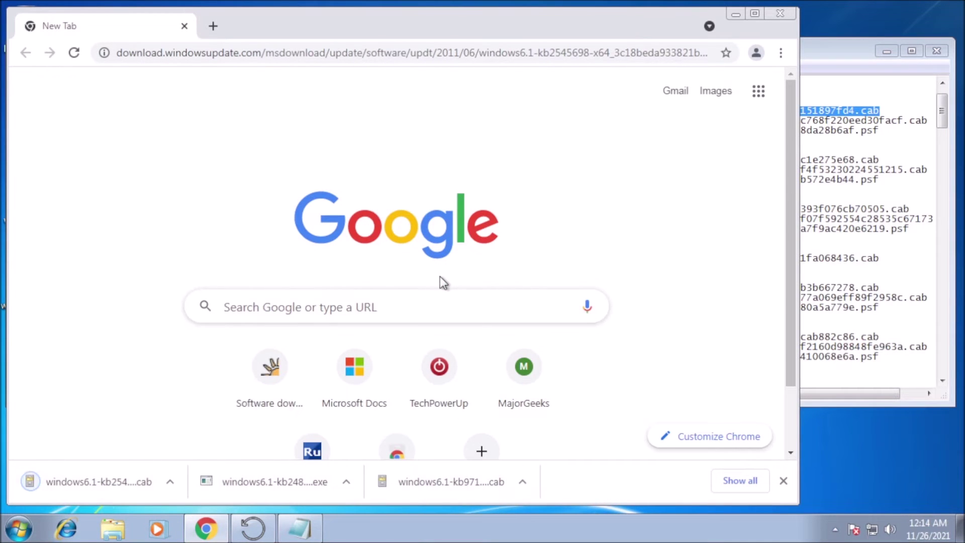
- Copy the KB2547666 .cab link from Notepad and paste it into Chrome to download it
{"action": "left_click", "coordinate": [823, 48]}
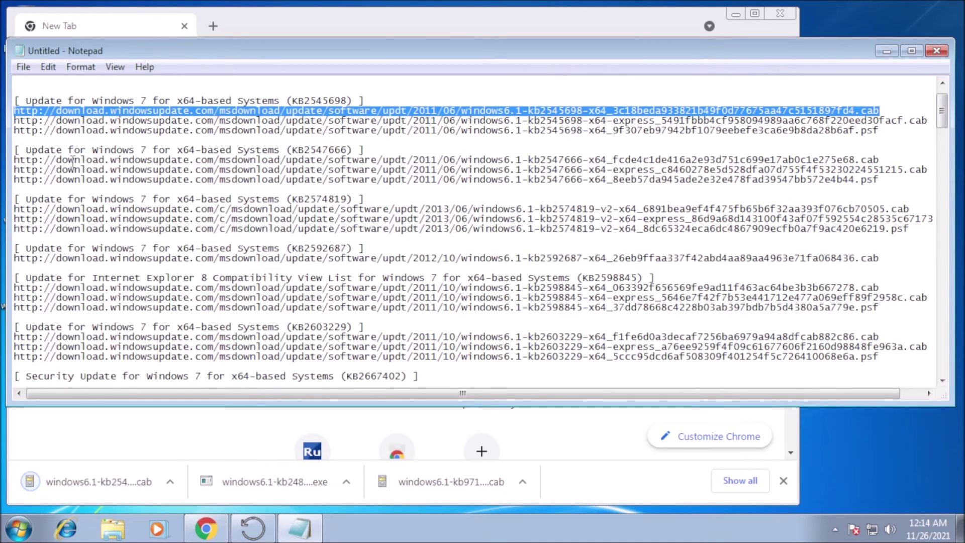
{"action": "left_click_drag", "start_coordinate": [16, 160], "coordinate": [882, 160]}
{"action": "right_click", "coordinate": [861, 164]}
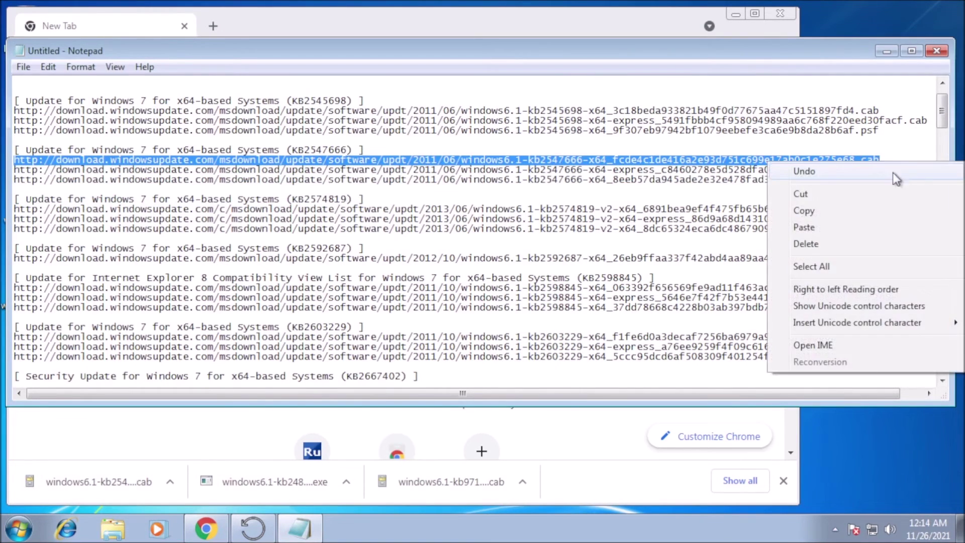
{"action": "left_click", "coordinate": [814, 217]}
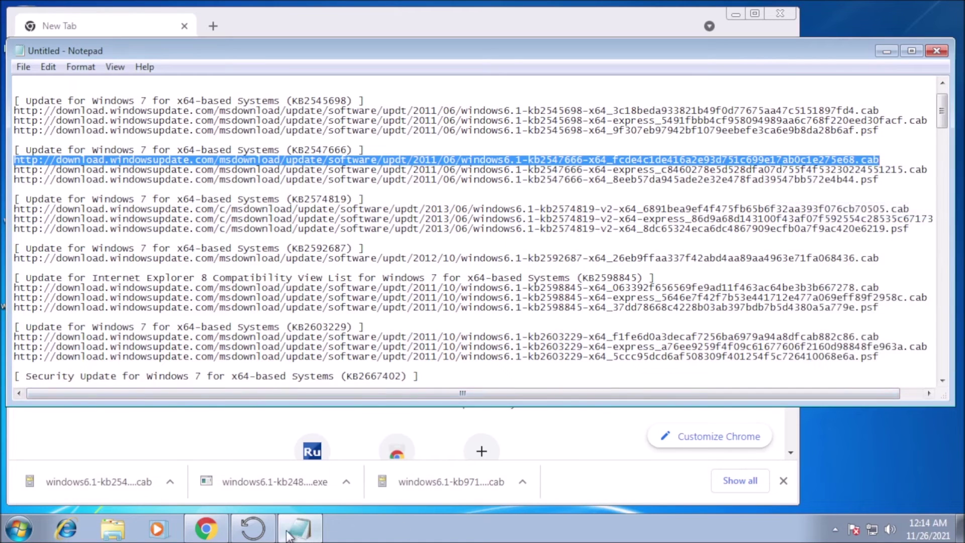
{"action": "left_click", "coordinate": [206, 529]}
{"action": "left_click", "coordinate": [334, 57]}
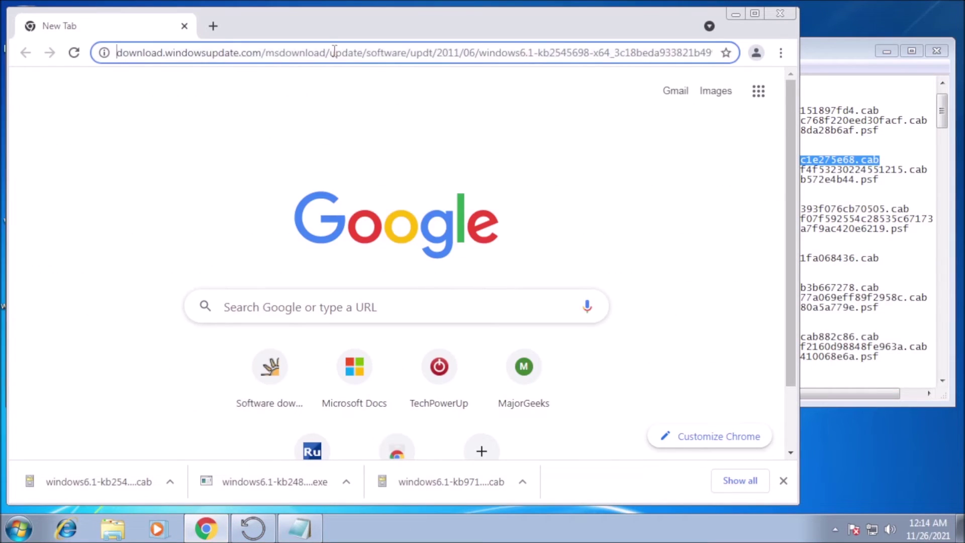
{"action": "right_click", "coordinate": [333, 55]}
{"action": "left_click", "coordinate": [390, 144]}
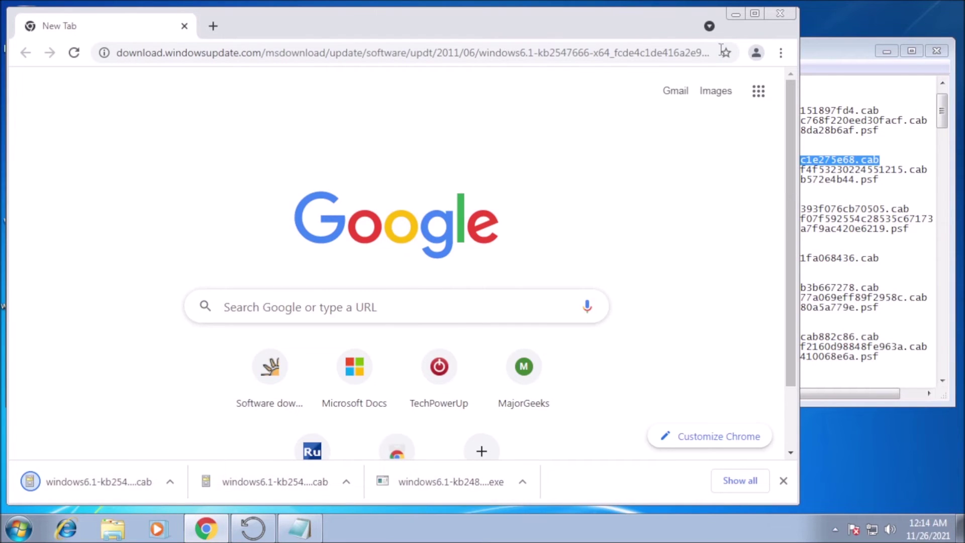
- Copy the KB2574819-v2 .cab link and ready Chrome's address bar for pasting it
{"action": "left_click", "coordinate": [832, 50]}
{"action": "scroll", "coordinate": [314, 162], "scroll_direction": "down", "scroll_amount": 1}
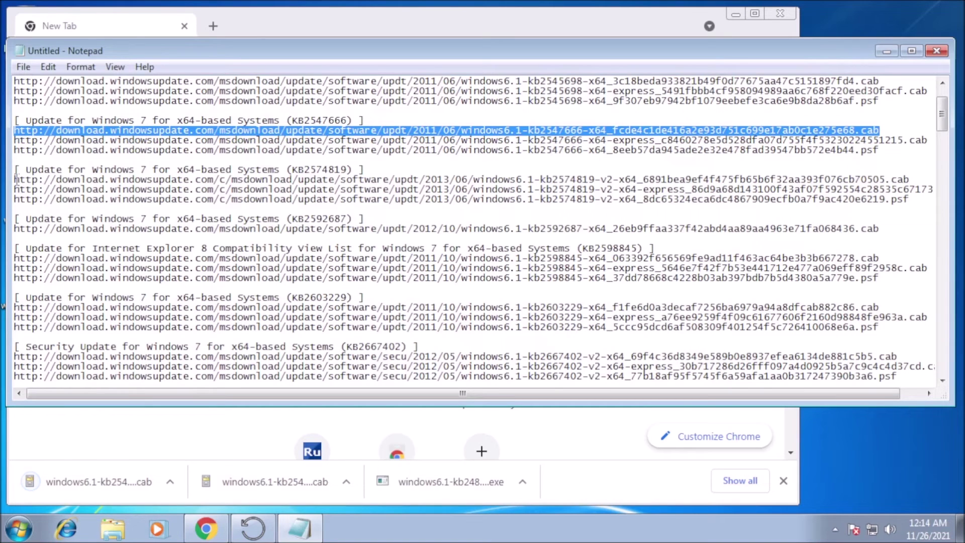
{"action": "left_click_drag", "start_coordinate": [15, 178], "coordinate": [922, 182]}
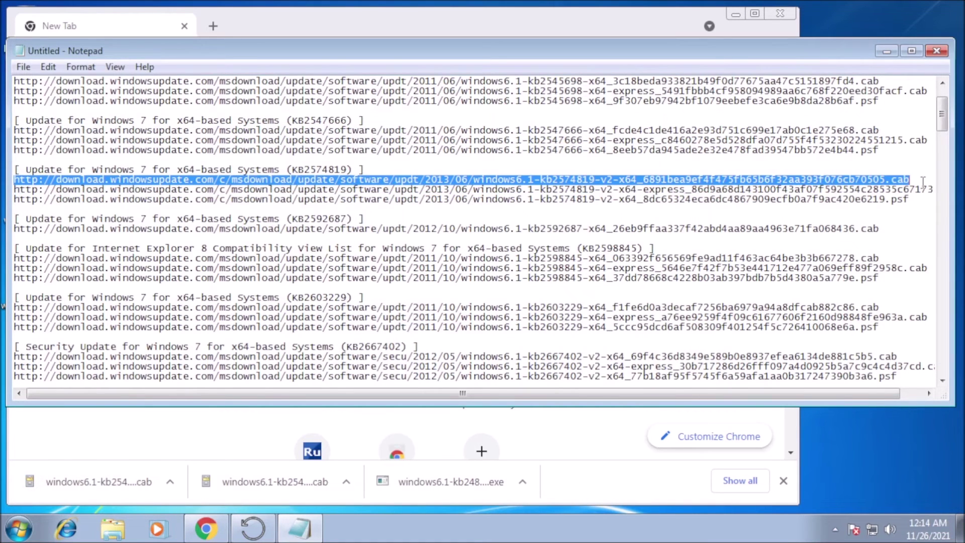
{"action": "right_click", "coordinate": [922, 182]}
{"action": "left_click", "coordinate": [812, 231]}
{"action": "left_click", "coordinate": [206, 528]}
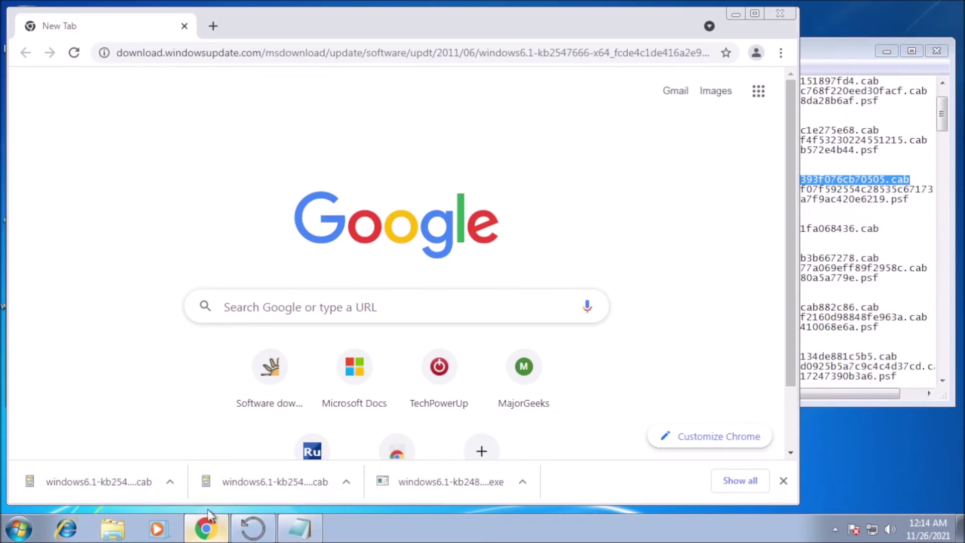
{"action": "left_click", "coordinate": [343, 61]}
{"action": "right_click", "coordinate": [342, 61]}
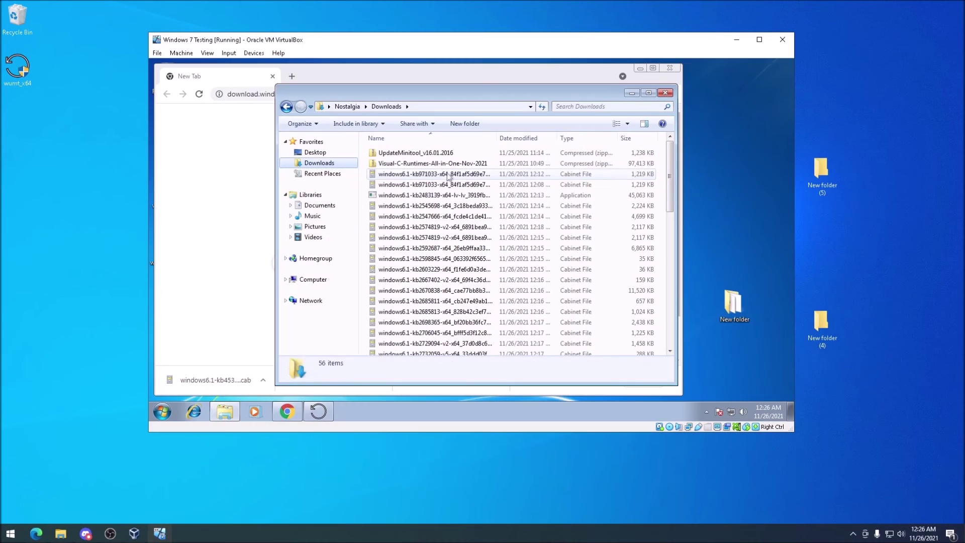
- Select all Downloads except windowsupdateagent and KB3184143, and drag them onto the host desktop
{"action": "left_click", "coordinate": [449, 174]}
{"action": "scroll", "coordinate": [433, 255], "scroll_direction": "down", "scroll_amount": 13}
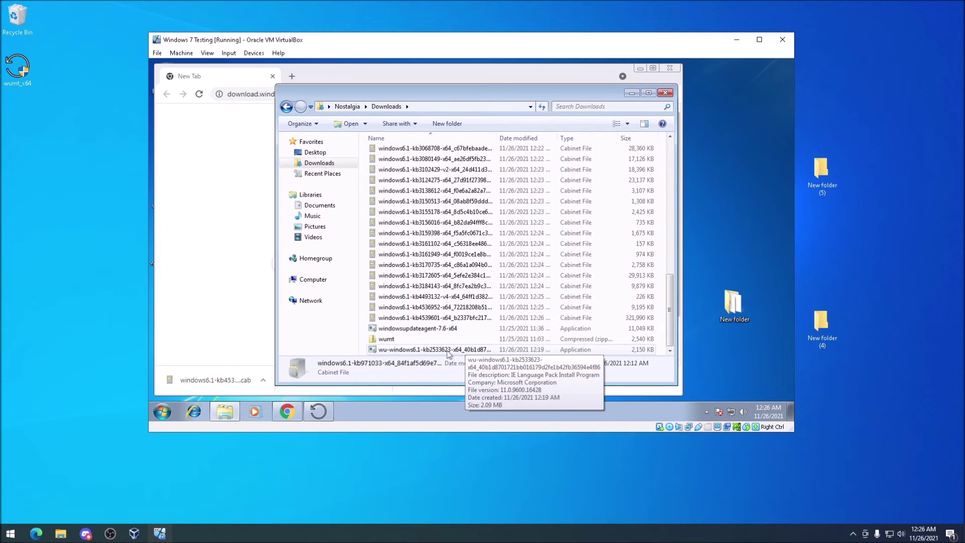
{"action": "key", "text": "ctrl+a"}
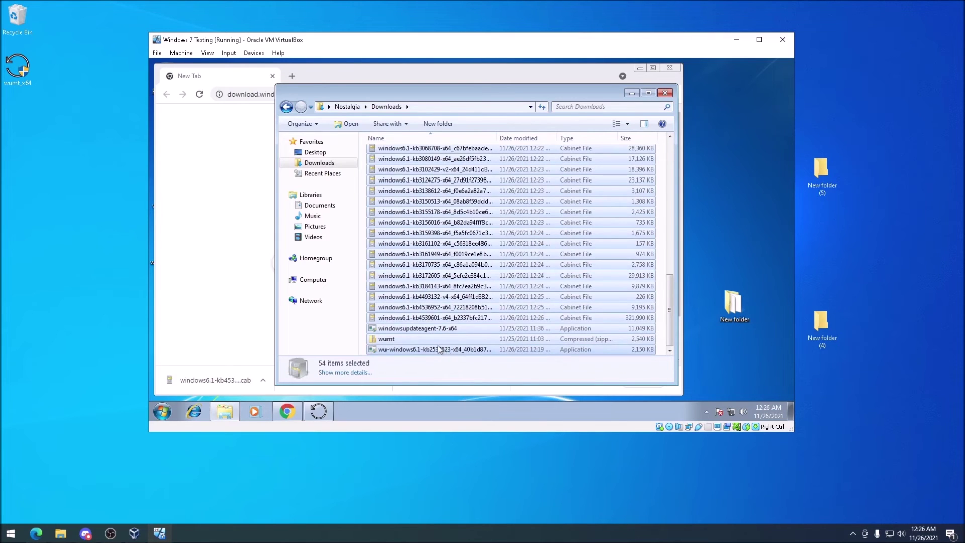
{"action": "left_click", "coordinate": [406, 333], "text": "ctrl"}
{"action": "left_click", "coordinate": [428, 286], "text": "ctrl"}
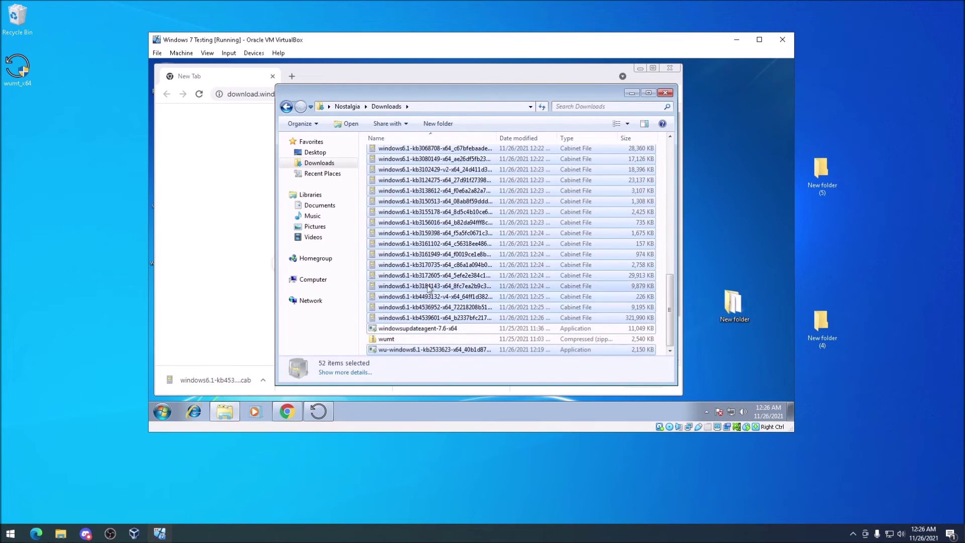
{"action": "left_click_drag", "start_coordinate": [428, 286], "coordinate": [818, 182]}
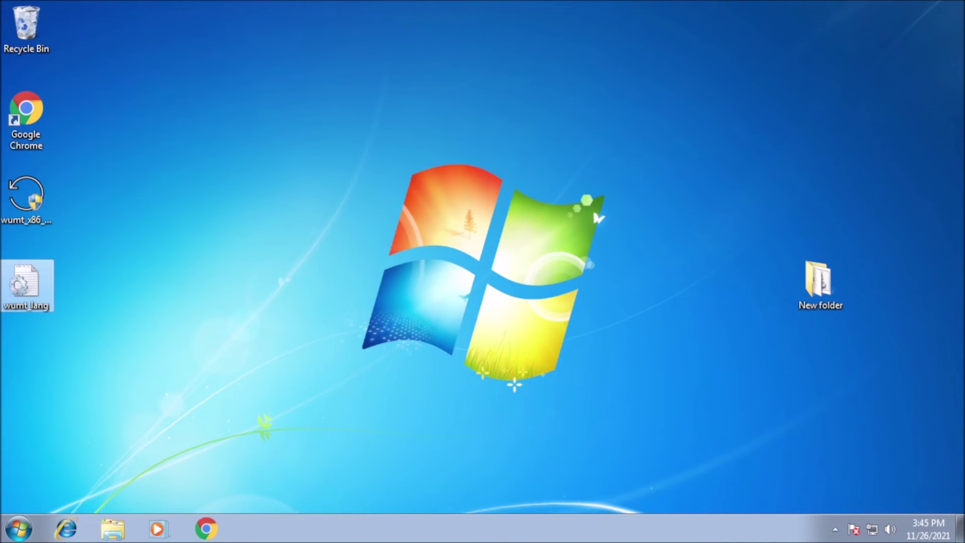
- Launch wumt_x86 as administrator and check for updates on the fresh Windows 7 install
{"action": "double_click", "coordinate": [26, 199]}
{"action": "left_click", "coordinate": [528, 300]}
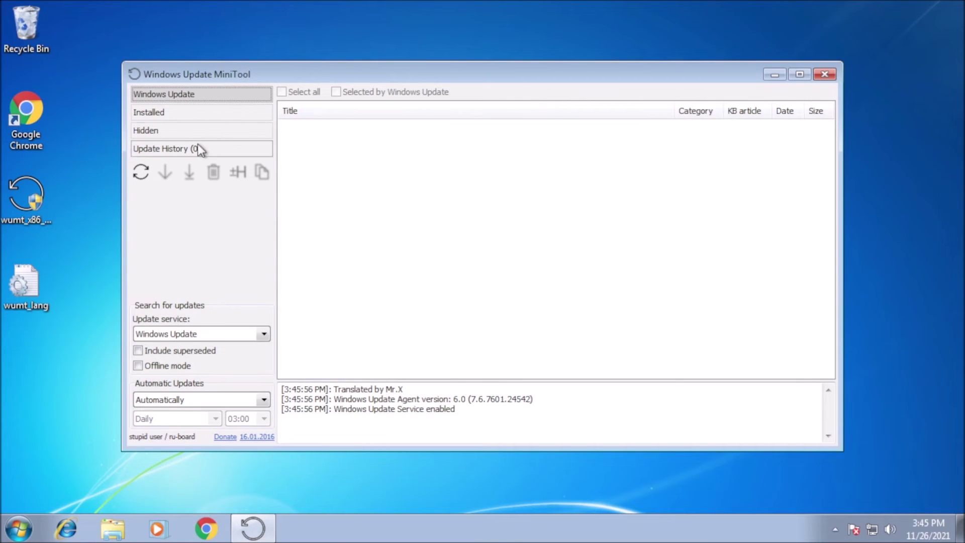
{"action": "left_click", "coordinate": [140, 172]}
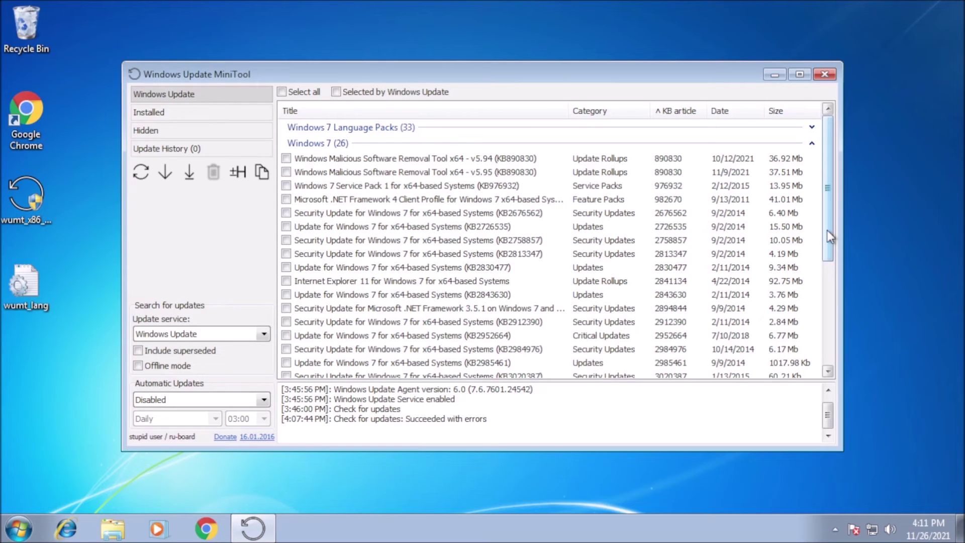
- Scroll the results and inspect the KB2676562 and Service Pack 1 (KB976932) entries
{"action": "mouse_move", "coordinate": [827, 230]}
{"action": "left_mouse_down"}
{"action": "mouse_move", "coordinate": [846, 334]}
{"action": "mouse_move", "coordinate": [836, 222]}
{"action": "left_mouse_up"}
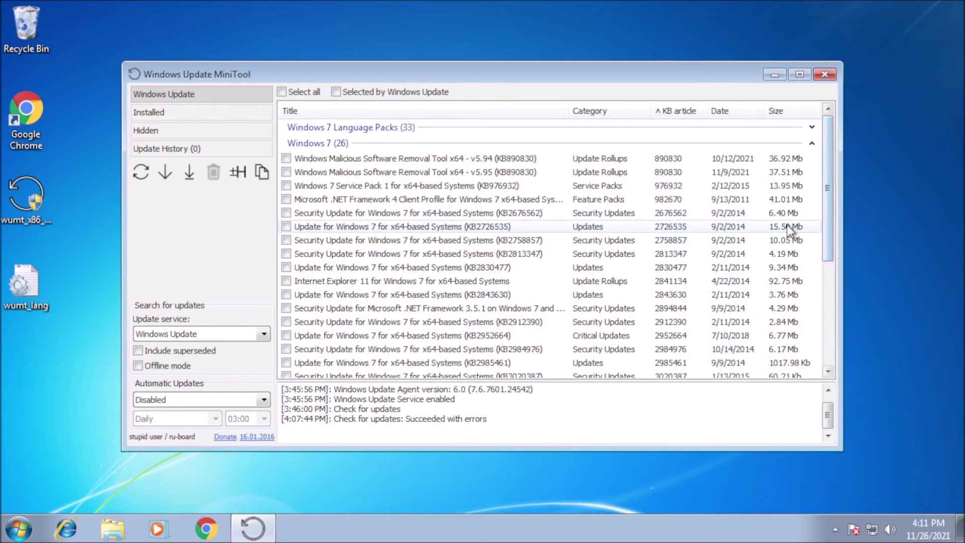
{"action": "left_click", "coordinate": [759, 211]}
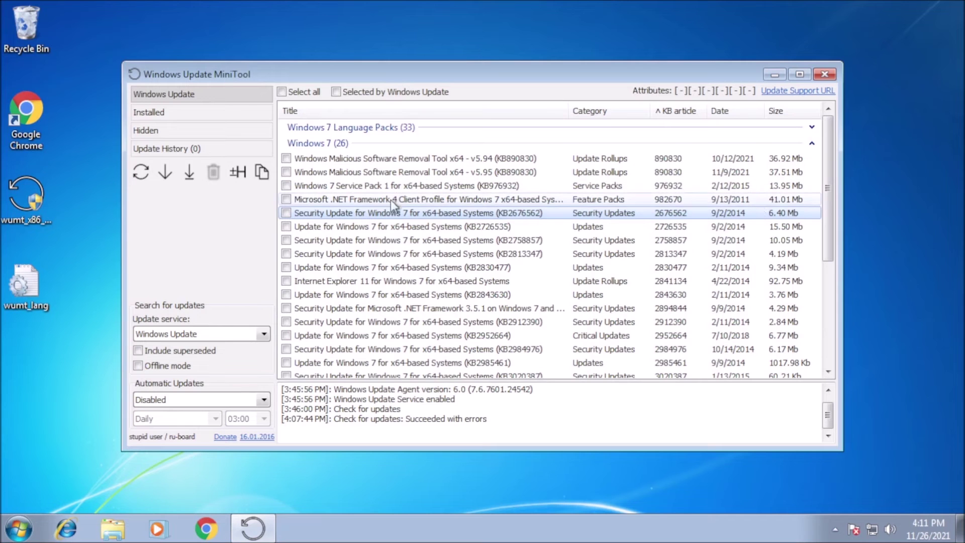
{"action": "left_click", "coordinate": [357, 189]}
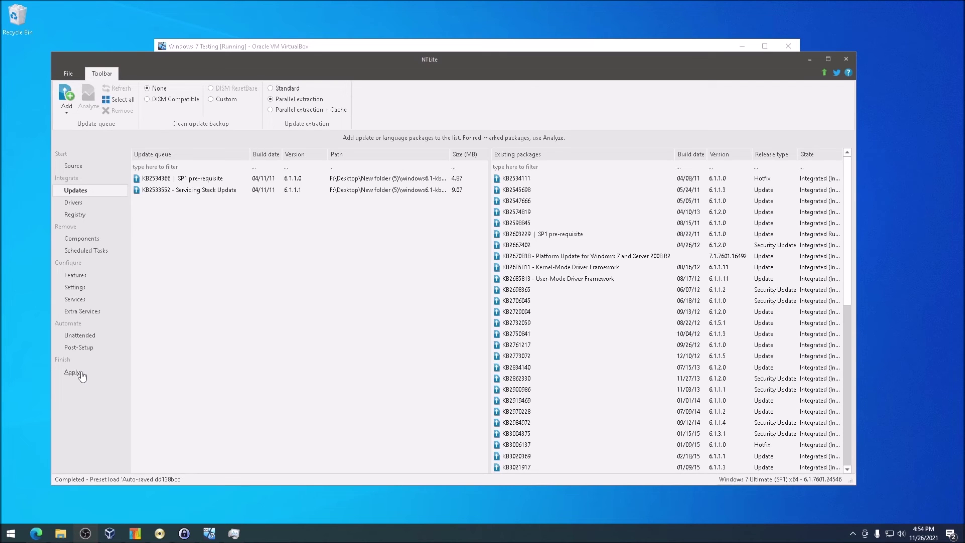
- Go to NTLite's Apply page to integrate the queued KB2534366 and KB2533552 updates
{"action": "left_click", "coordinate": [81, 373]}
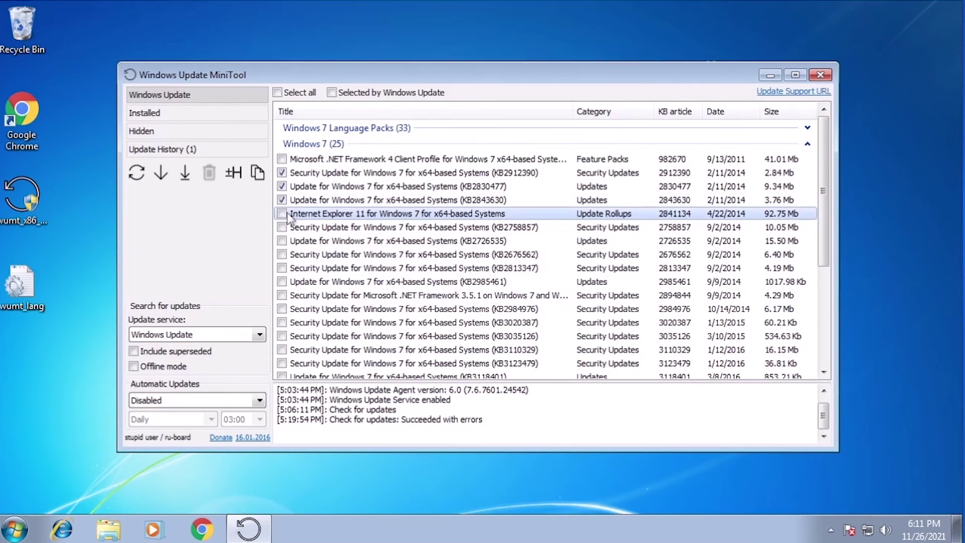
- Tick updates KB2726535, KB2813347, KB2985461 and KB3118401 in the MiniTool list
{"action": "left_click", "coordinate": [282, 228]}
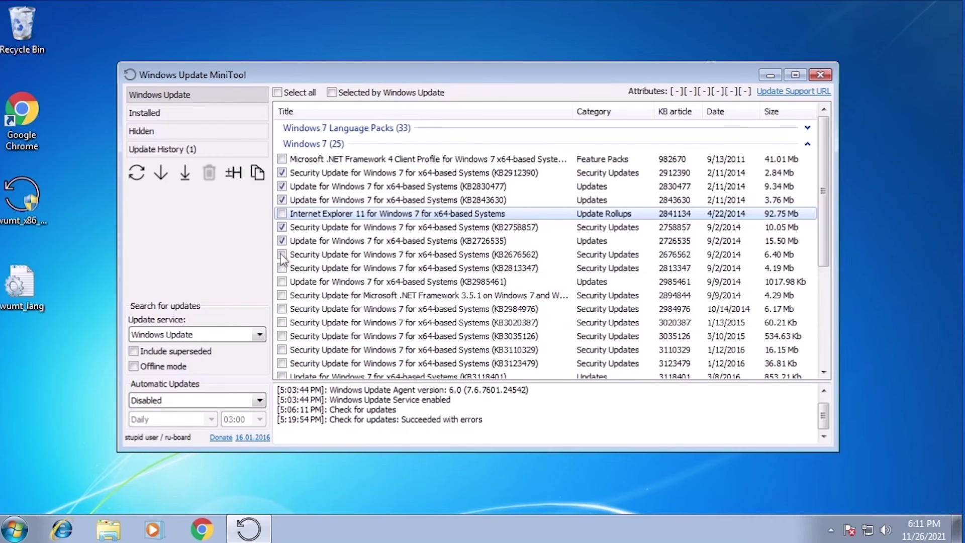
{"action": "left_click", "coordinate": [282, 268]}
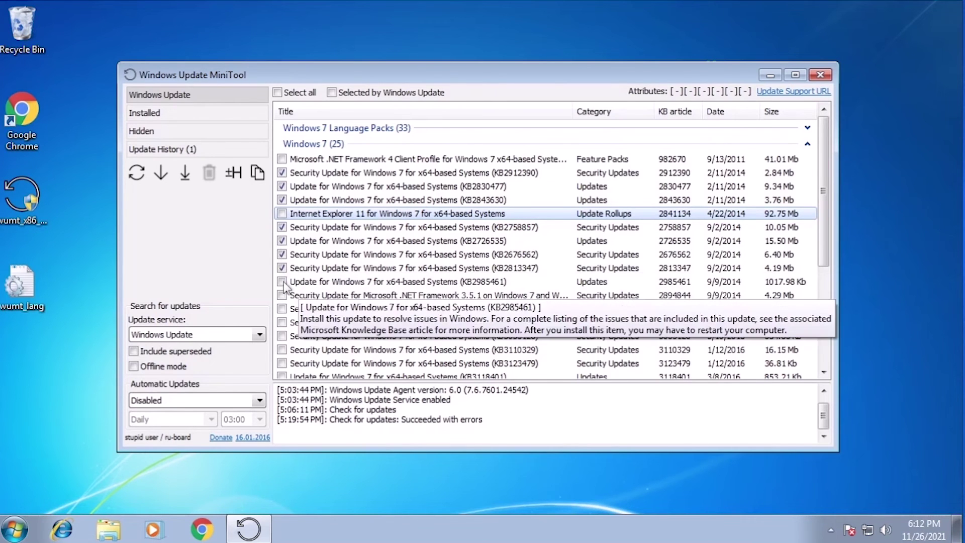
{"action": "left_click", "coordinate": [282, 282]}
{"action": "scroll", "coordinate": [361, 292], "scroll_direction": "down", "scroll_amount": 3}
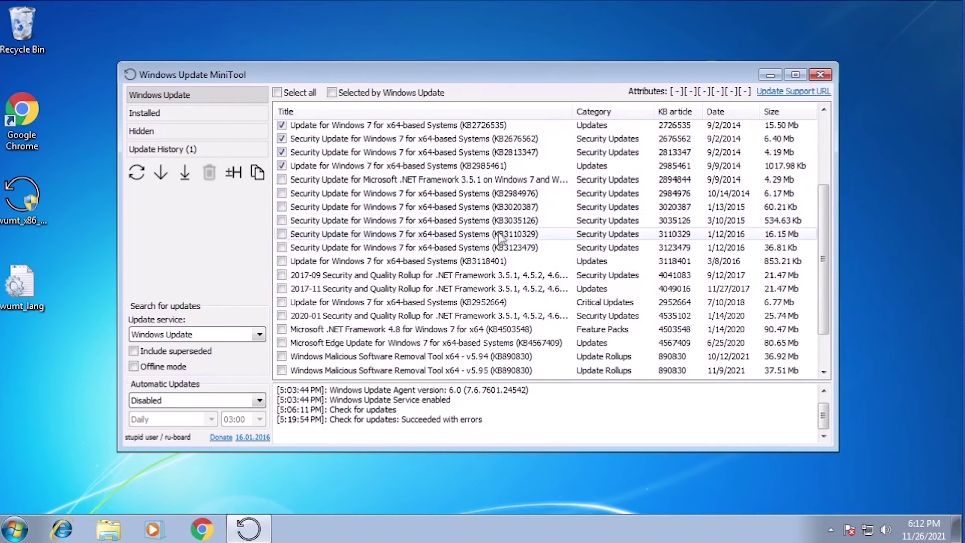
{"action": "left_click", "coordinate": [281, 262]}
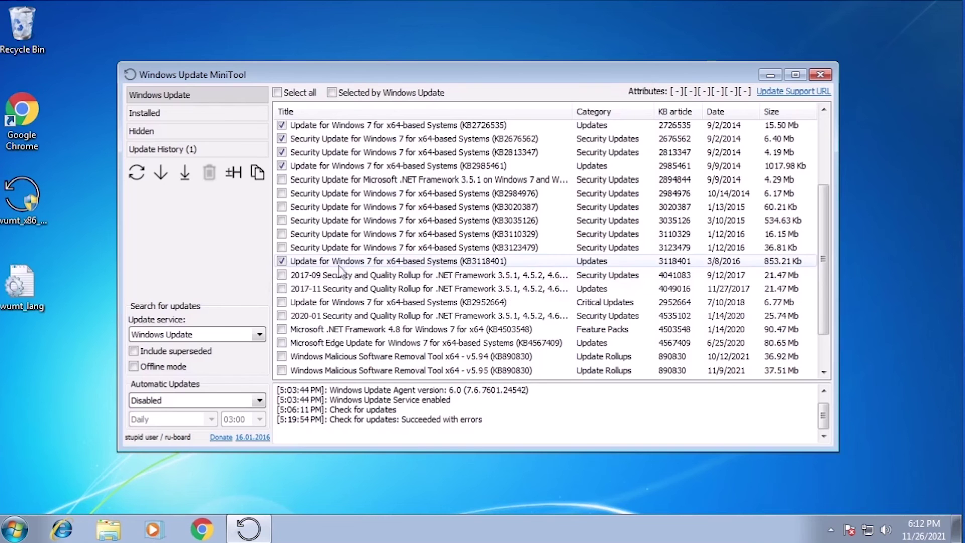
{"action": "scroll", "coordinate": [340, 271], "scroll_direction": "down", "scroll_amount": 1}
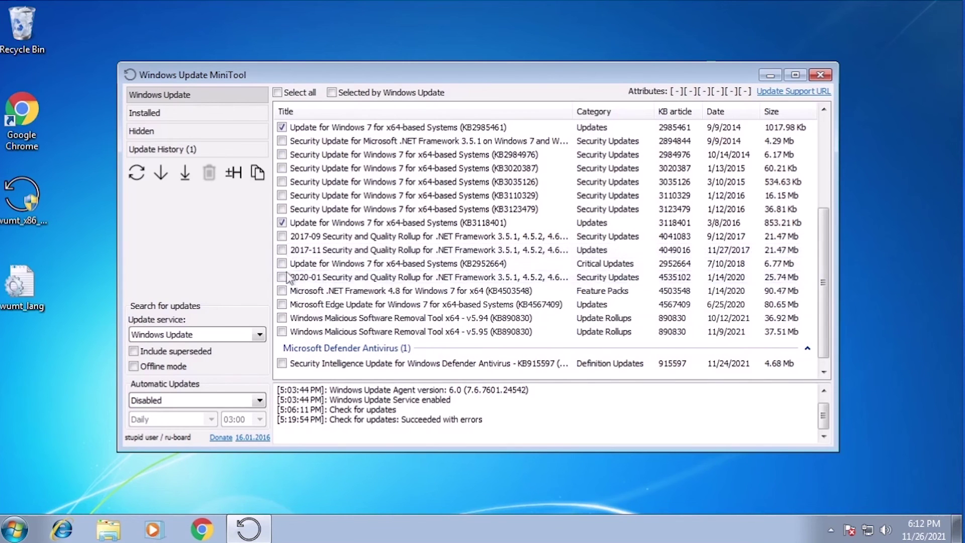